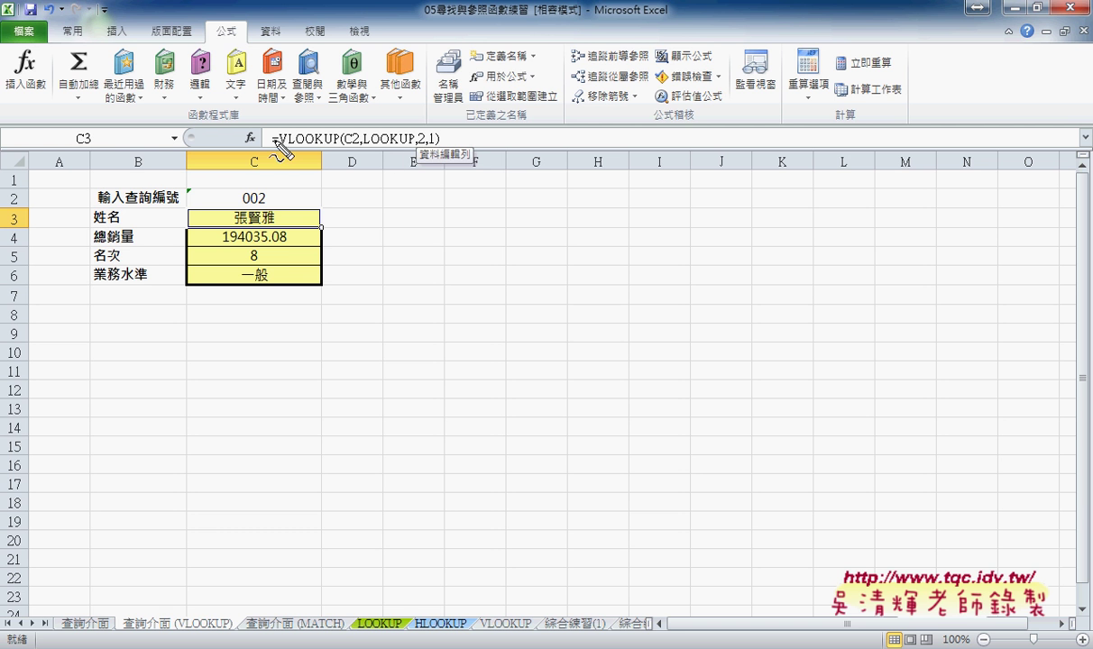
- Compare the C3 and C4 lookup formulas, then select column number 2 in C3's VLOOKUP
left_click_drag(416, 145, 425, 144)
key("Escape")
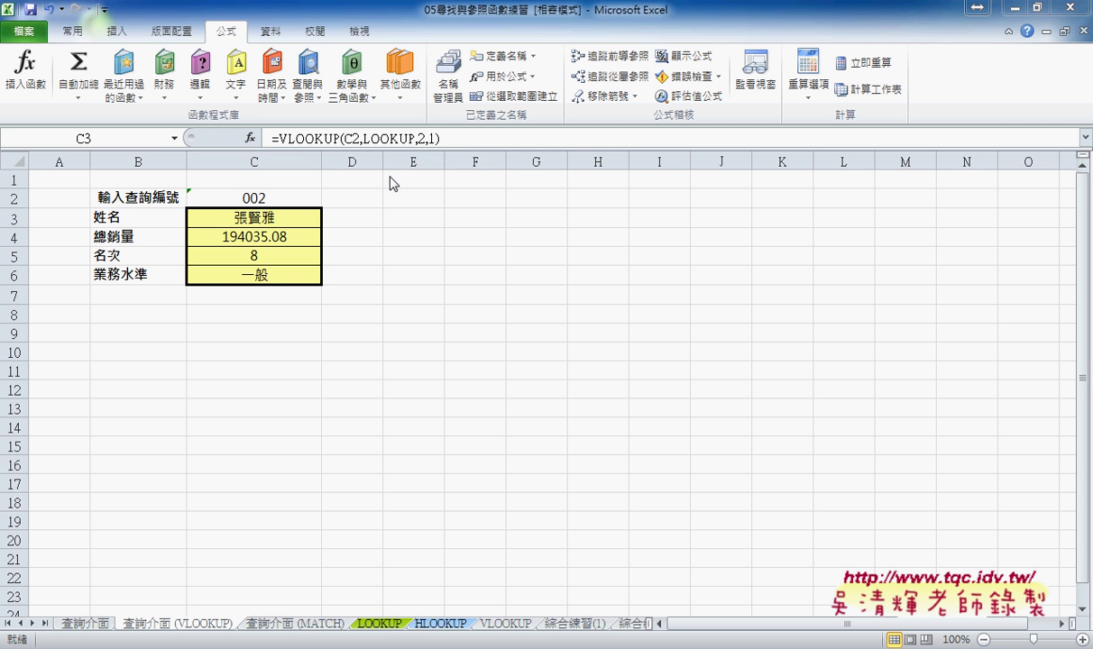
left_click(286, 216)
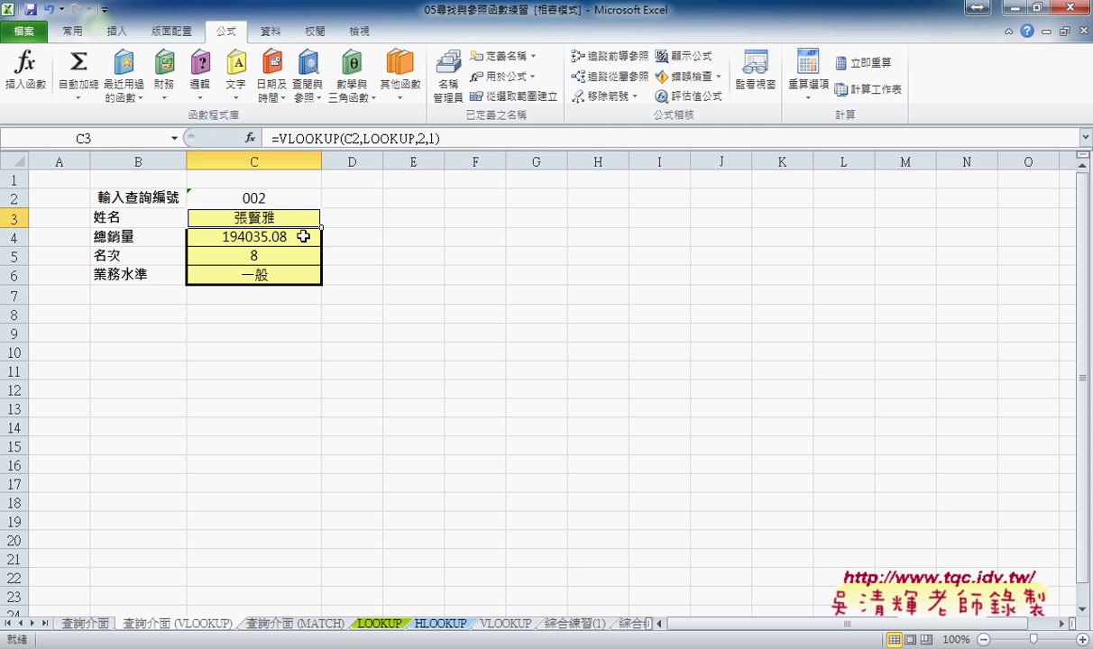
left_click(282, 236)
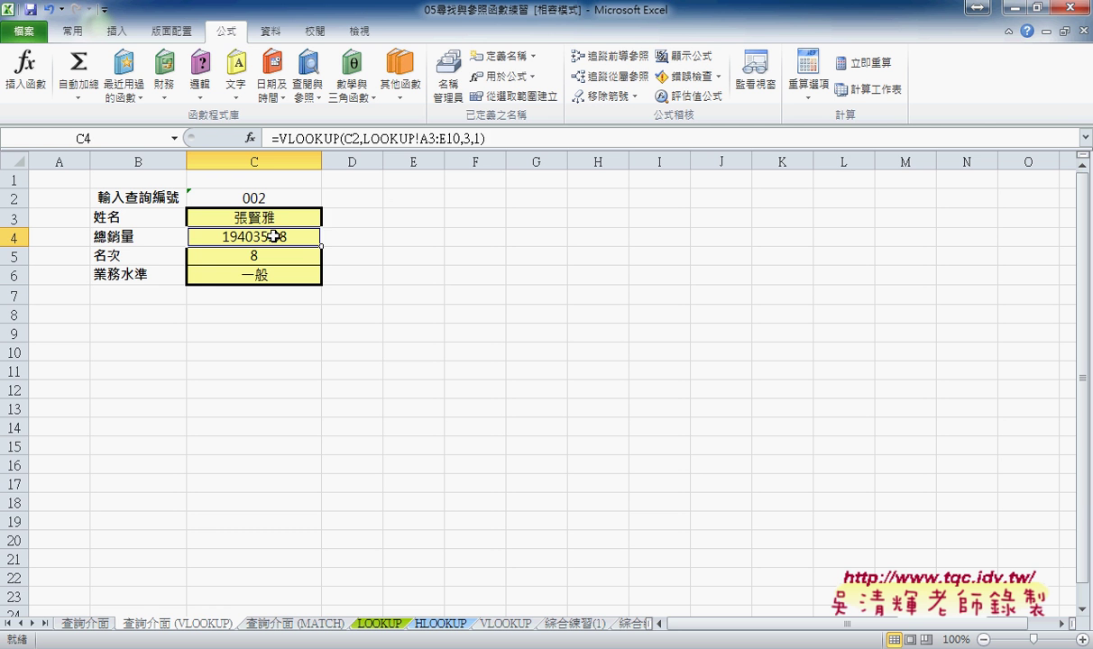
left_click(279, 211)
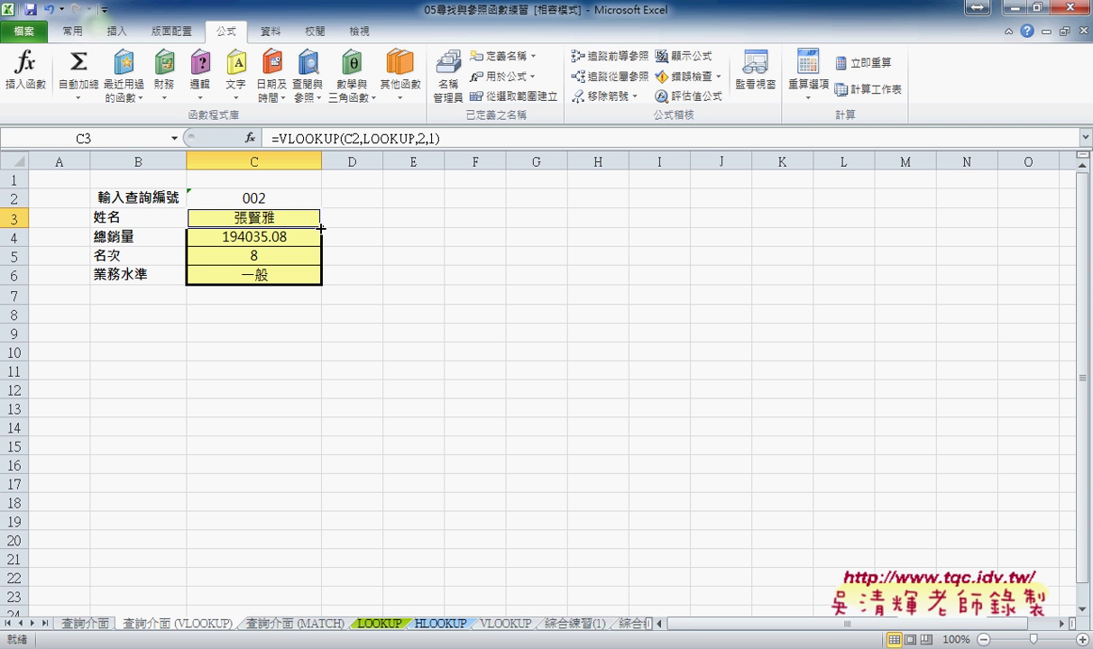
double_click(419, 138)
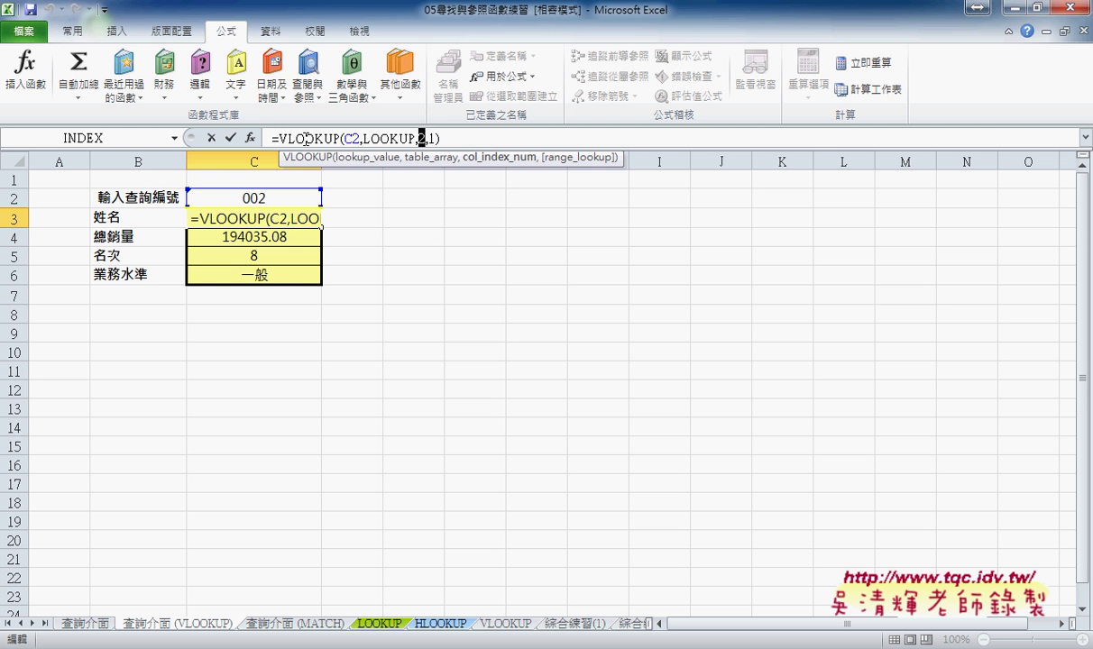
- In C3's VLOOKUP Function Arguments, replace Col_index_num 2 with row()
left_click(306, 138)
left_click(250, 138)
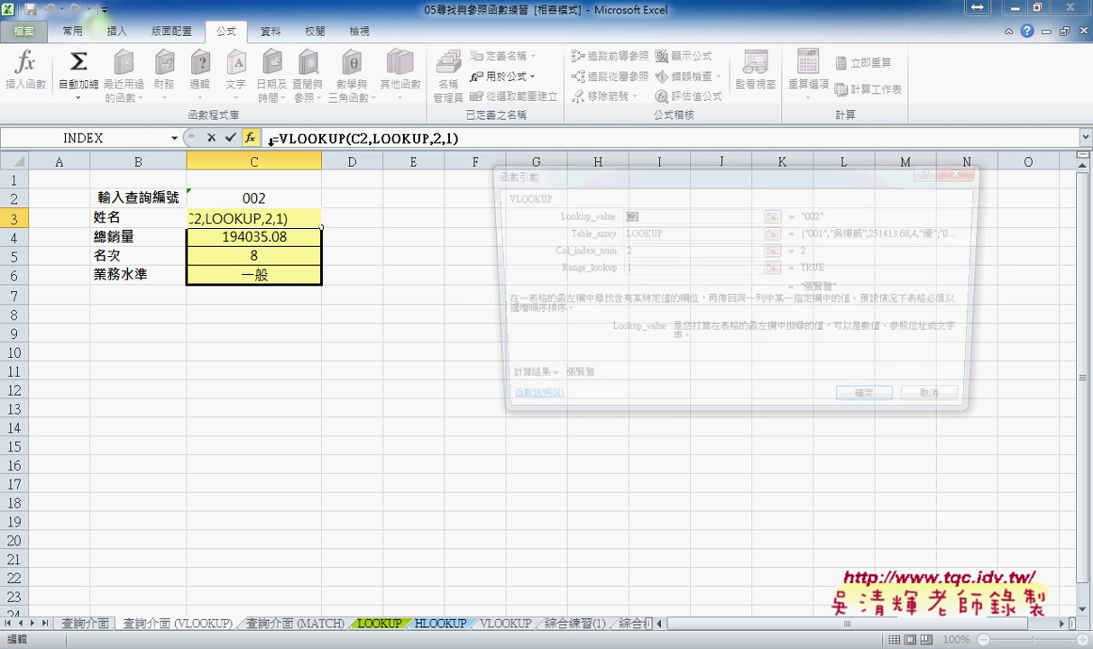
left_click_drag(633, 254, 595, 249)
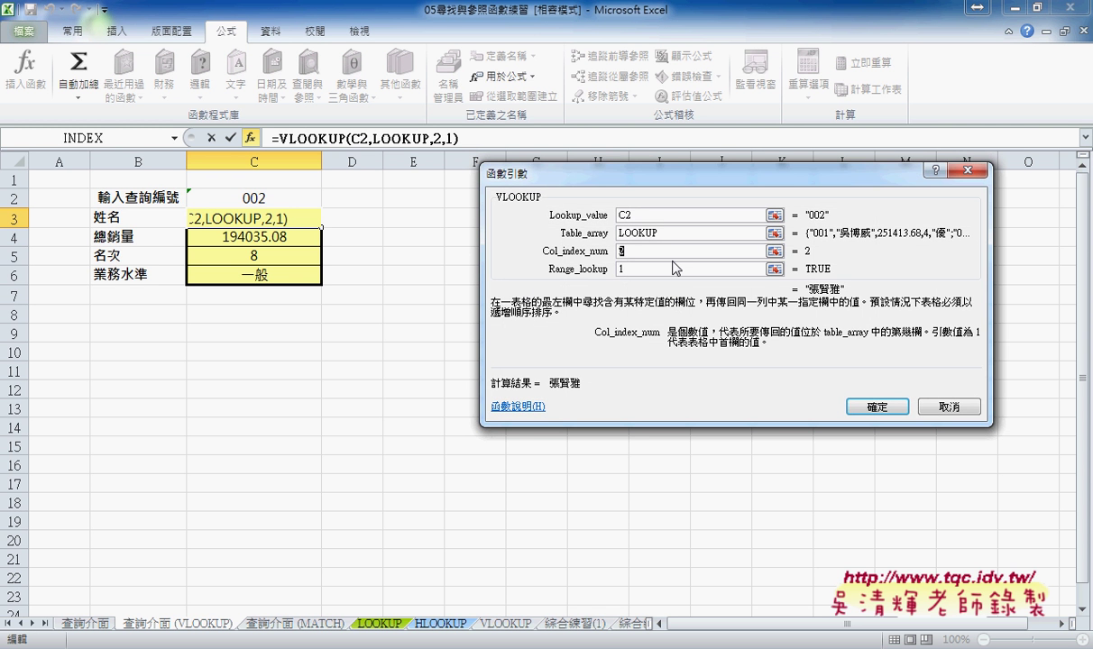
type("ㄛ")
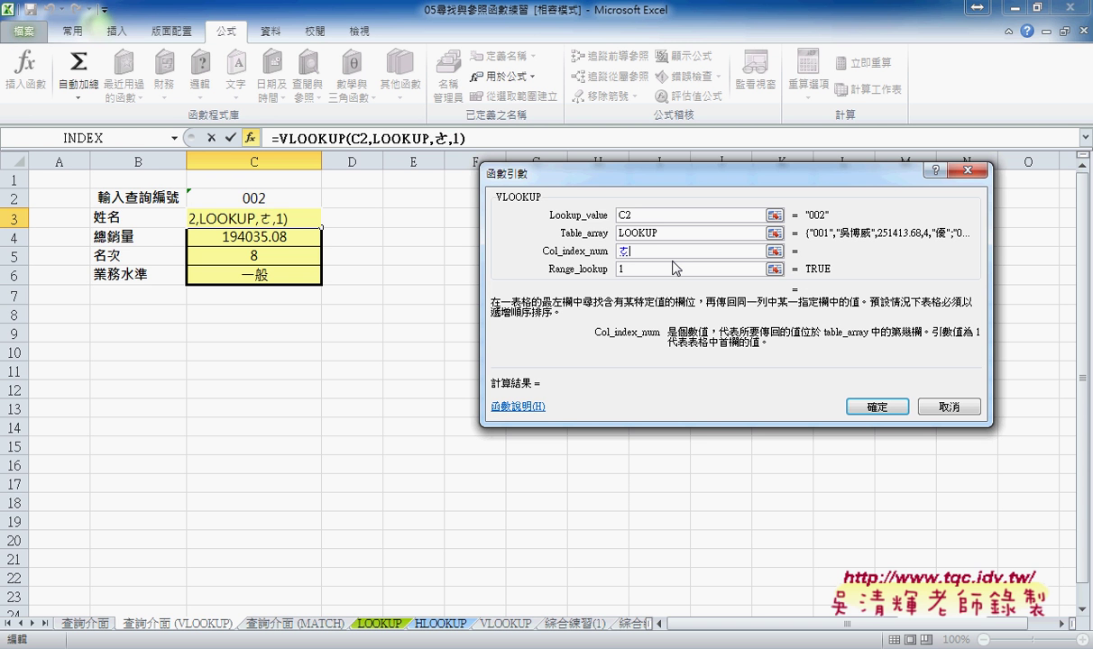
key("BackSpace")
type("ro")
type("w(")
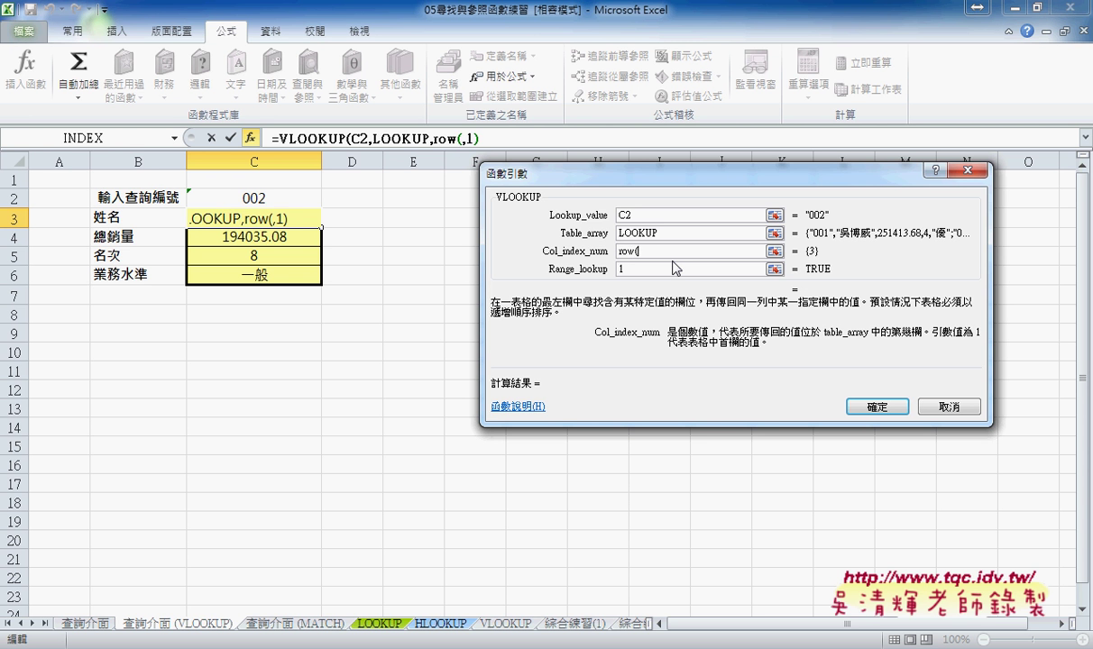
type(")")
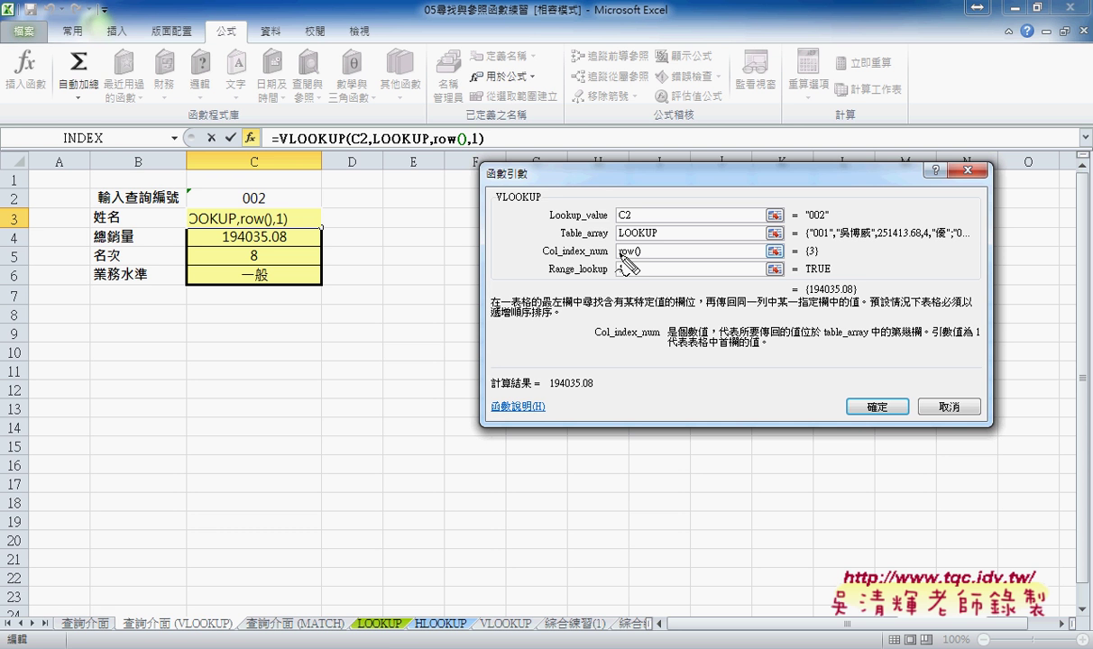
- Explain ROW() using the row headers, then make the column number ROW()-1 and confirm
mouse_move(11, 235)
left_mouse_down()
mouse_move(30, 215)
mouse_move(10, 236)
mouse_move(126, 219)
mouse_move(135, 239)
left_mouse_up()
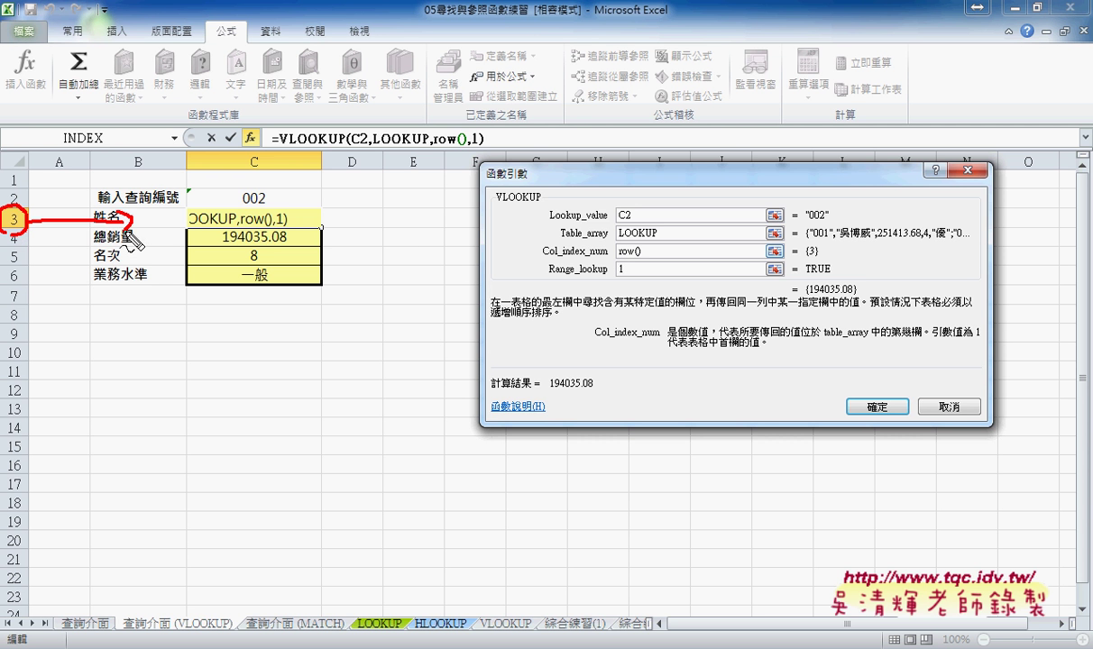
mouse_move(335, 216)
left_mouse_down()
mouse_move(334, 291)
mouse_move(347, 271)
left_mouse_up()
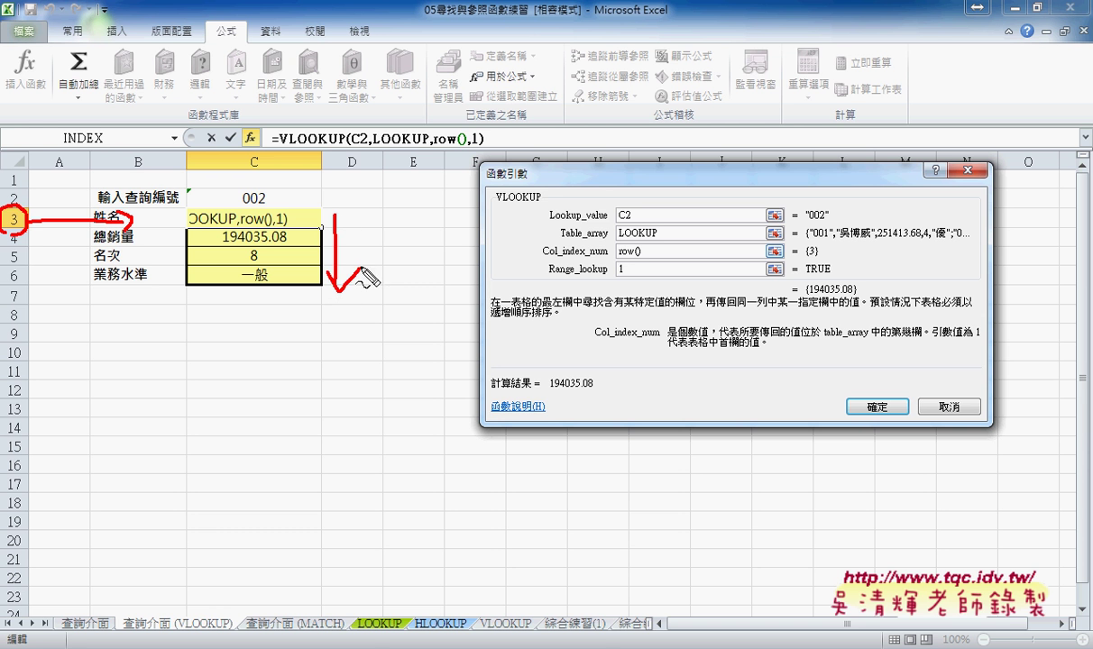
mouse_move(25, 229)
left_mouse_down()
mouse_move(10, 245)
mouse_move(22, 287)
left_mouse_up()
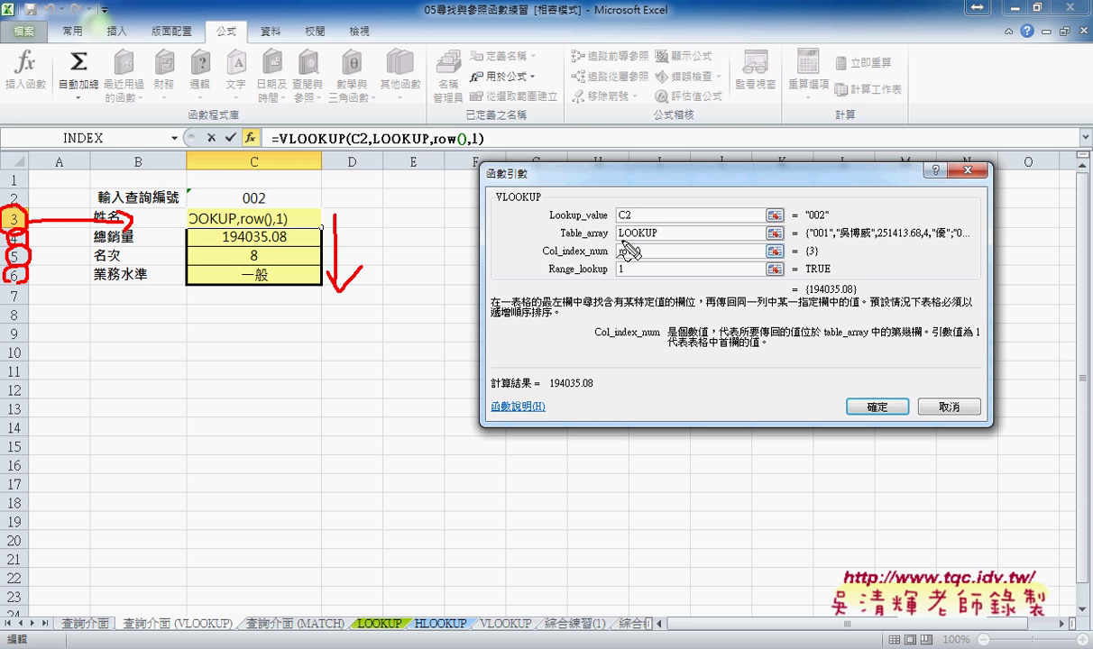
left_click_drag(642, 249, 610, 247)
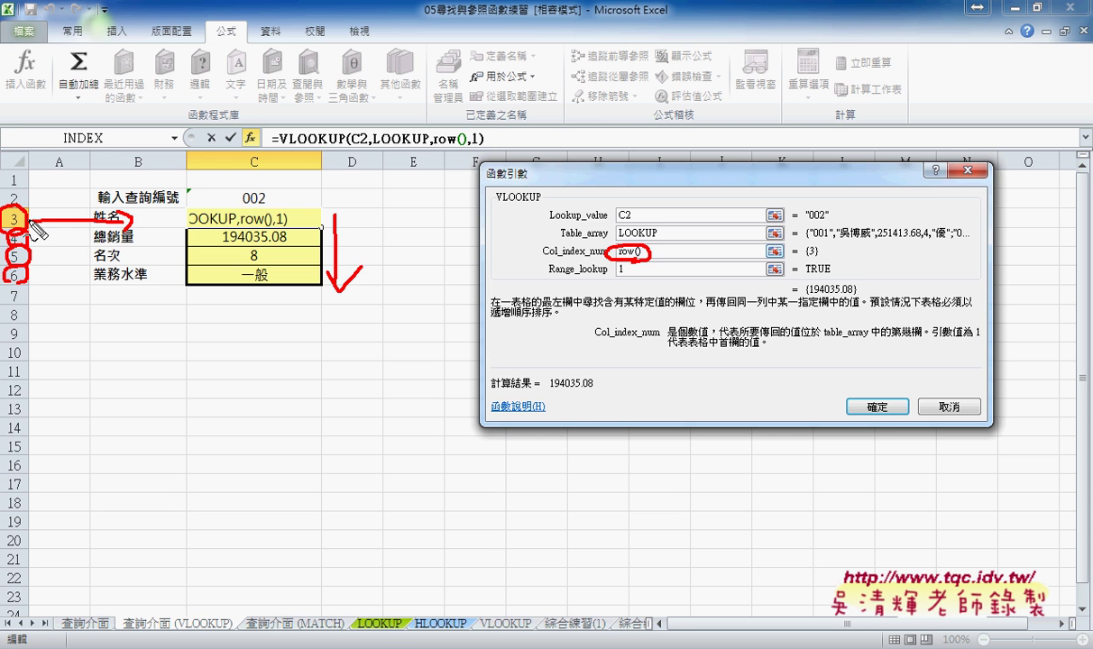
key("Escape")
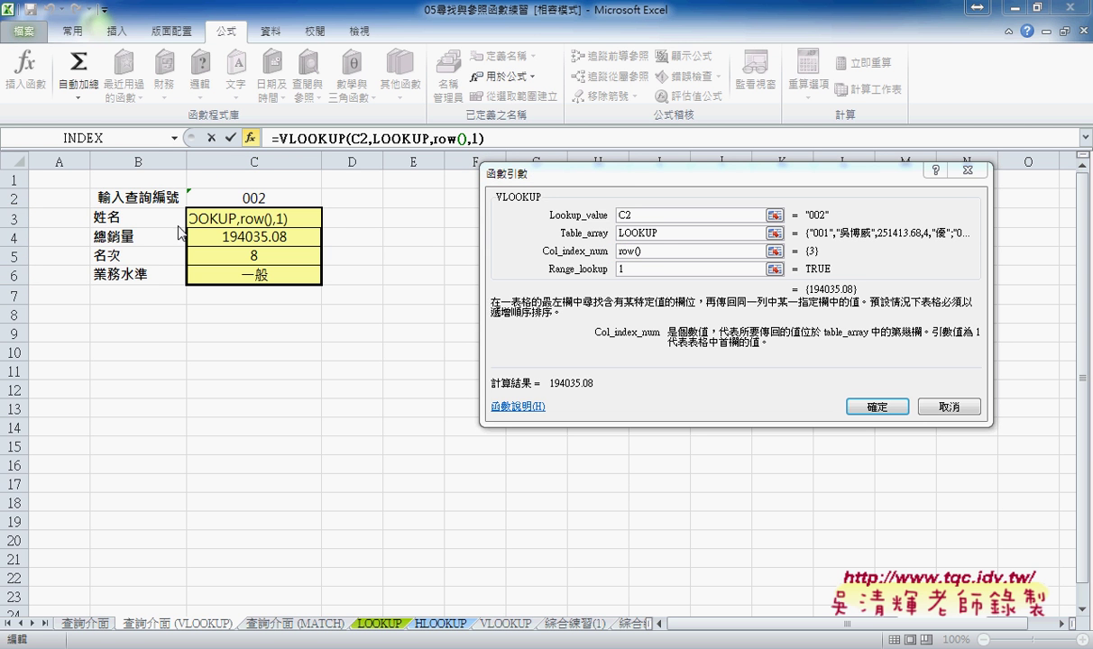
left_click(670, 251)
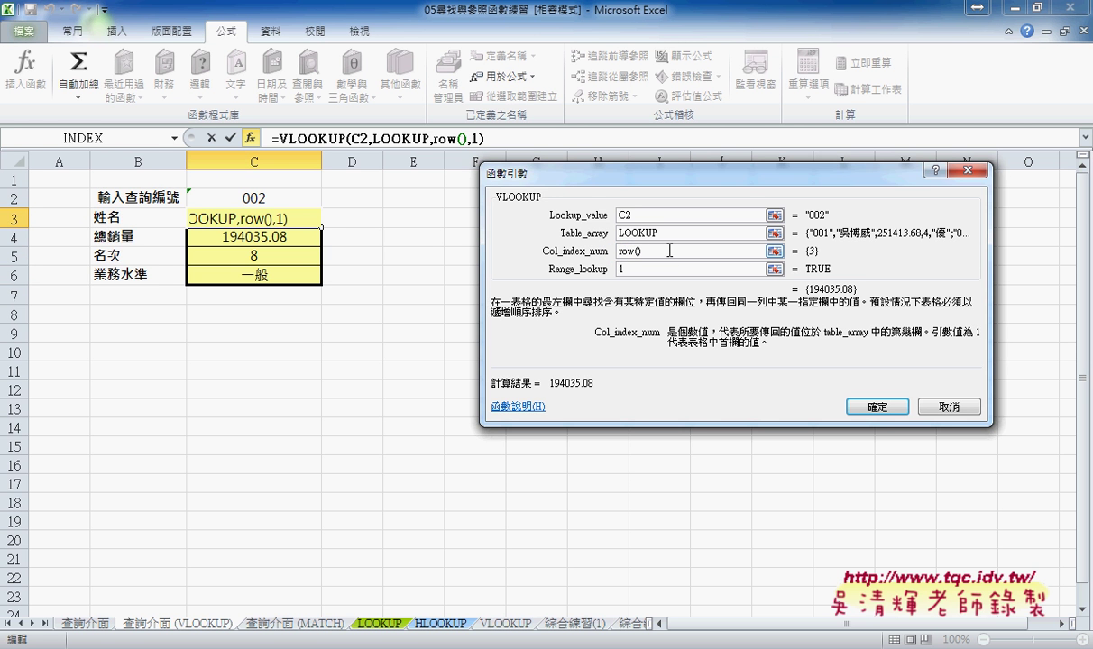
type("-1")
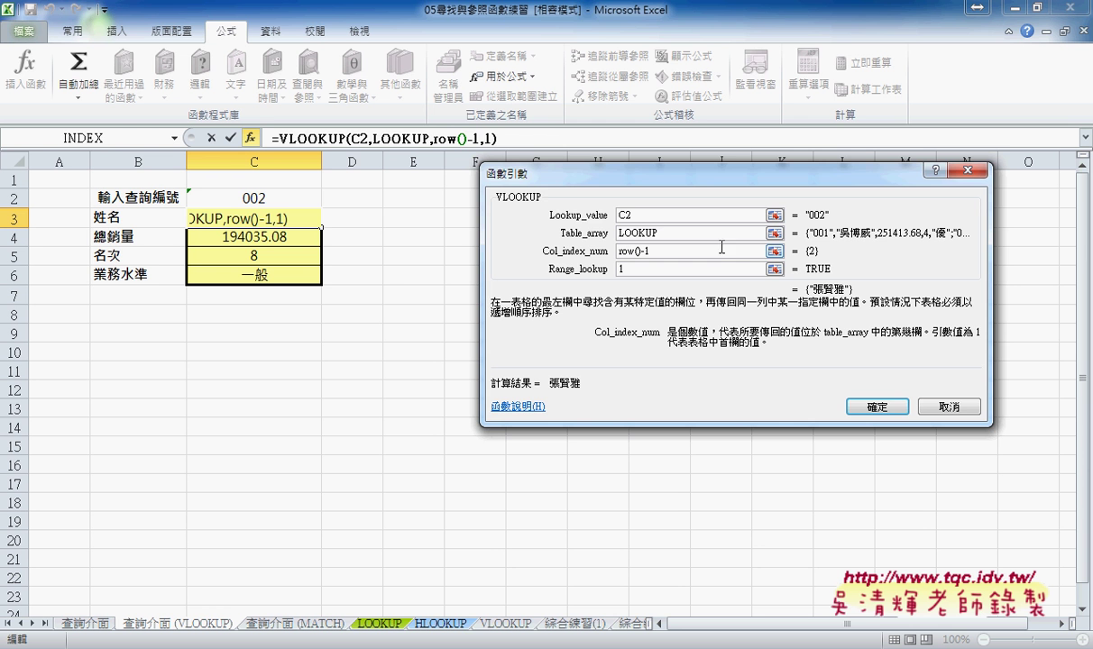
left_click(862, 406)
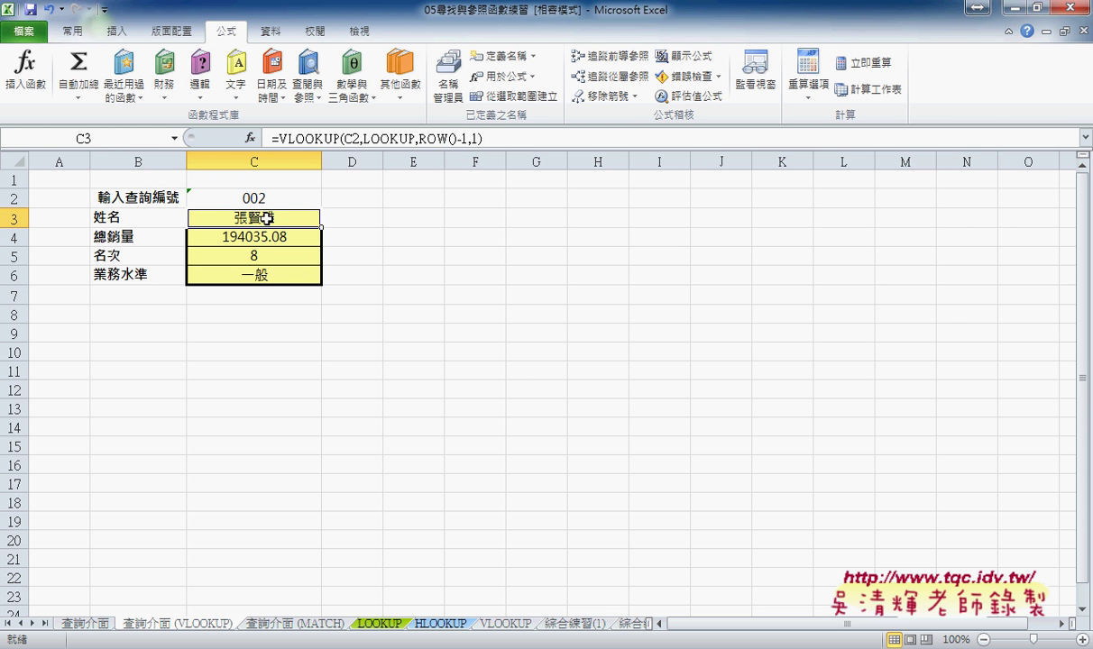
- Fill C3 down to C6, then fix C3's lookup value to the row-locked C$2
left_click_drag(321, 228, 312, 280)
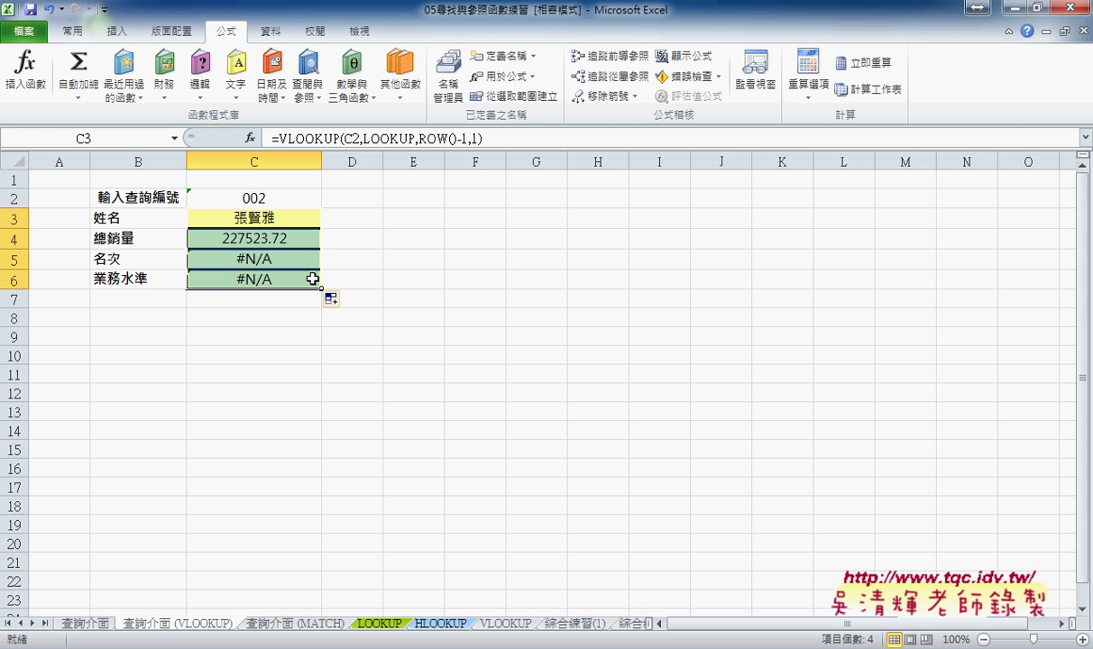
left_click(288, 218)
left_click(338, 137)
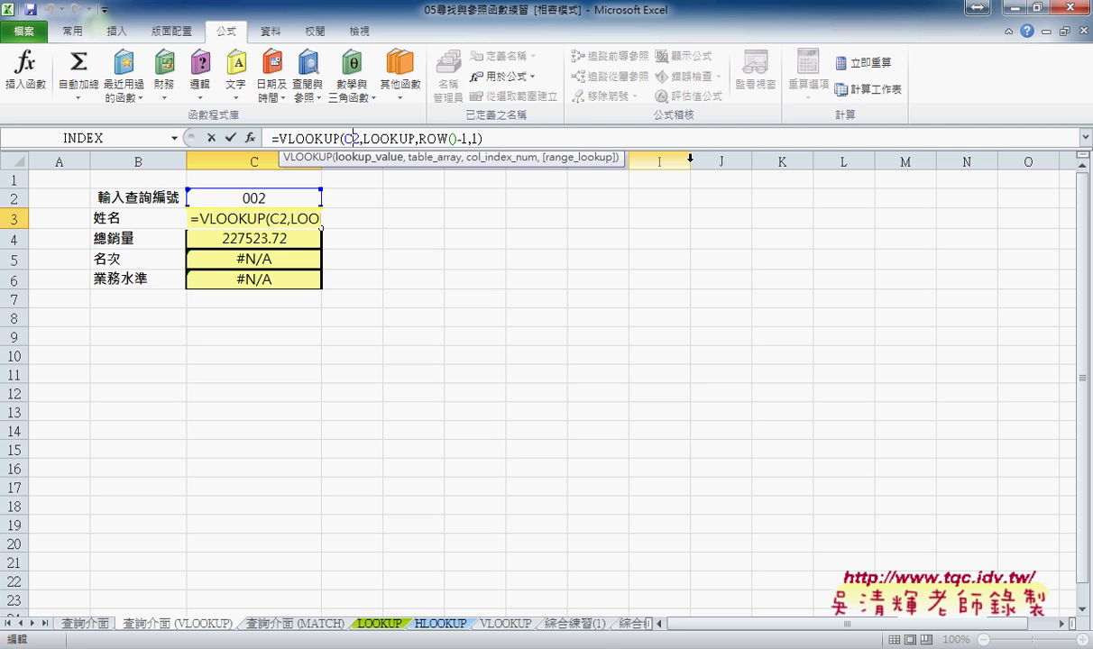
type("$")
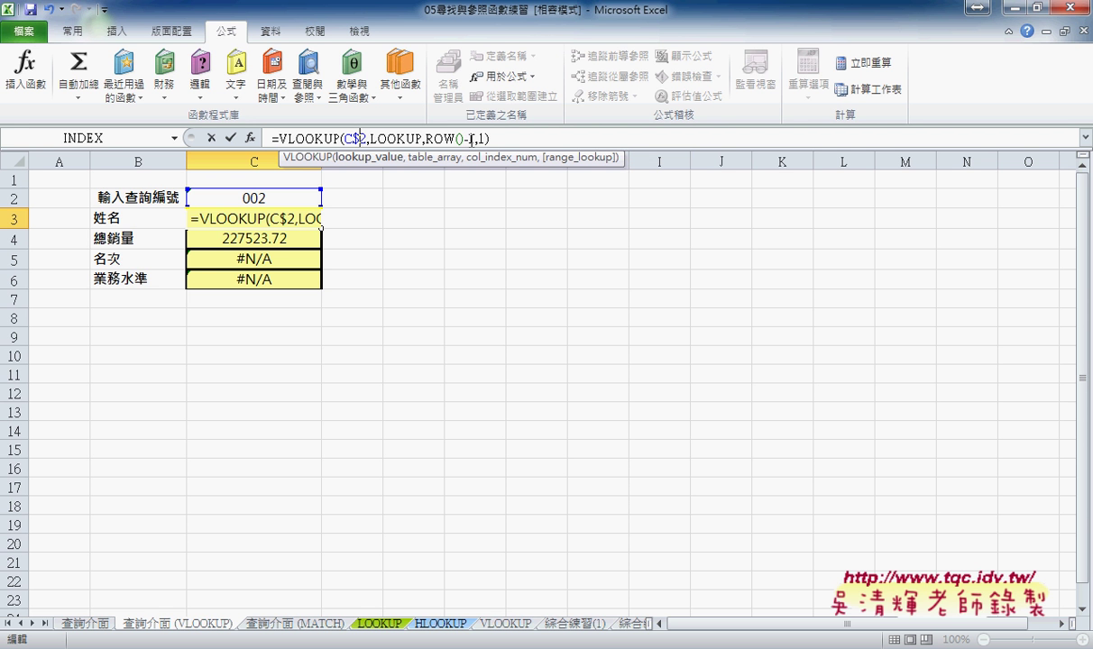
left_click(231, 137)
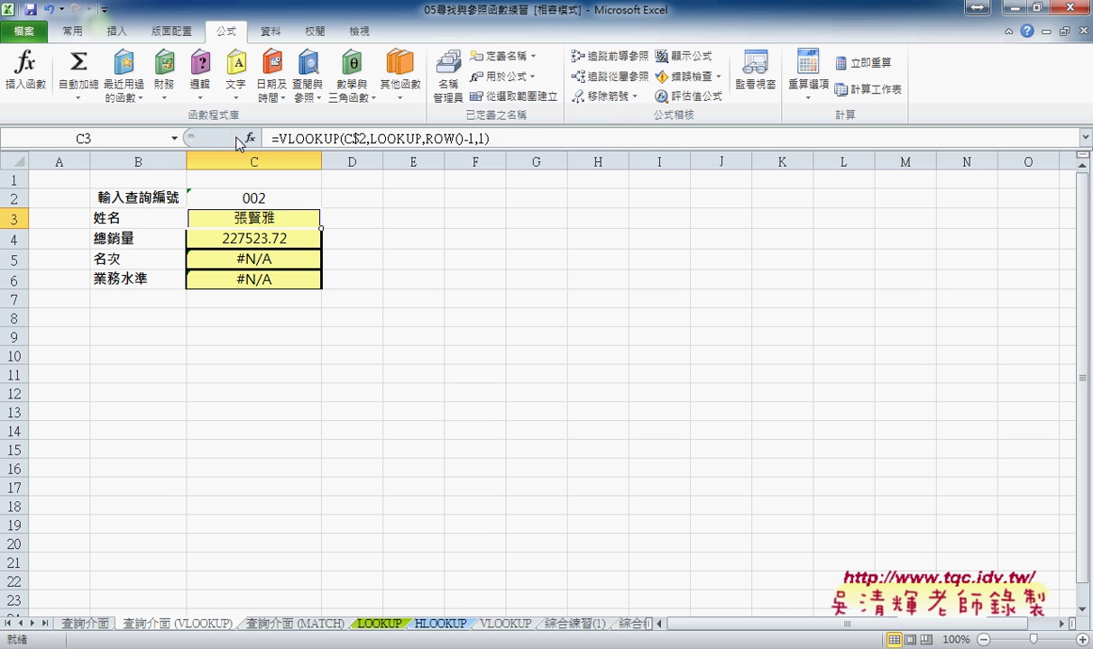
- Refill the corrected C3 formula down through C6
left_click_drag(321, 229, 319, 282)
left_click(275, 232)
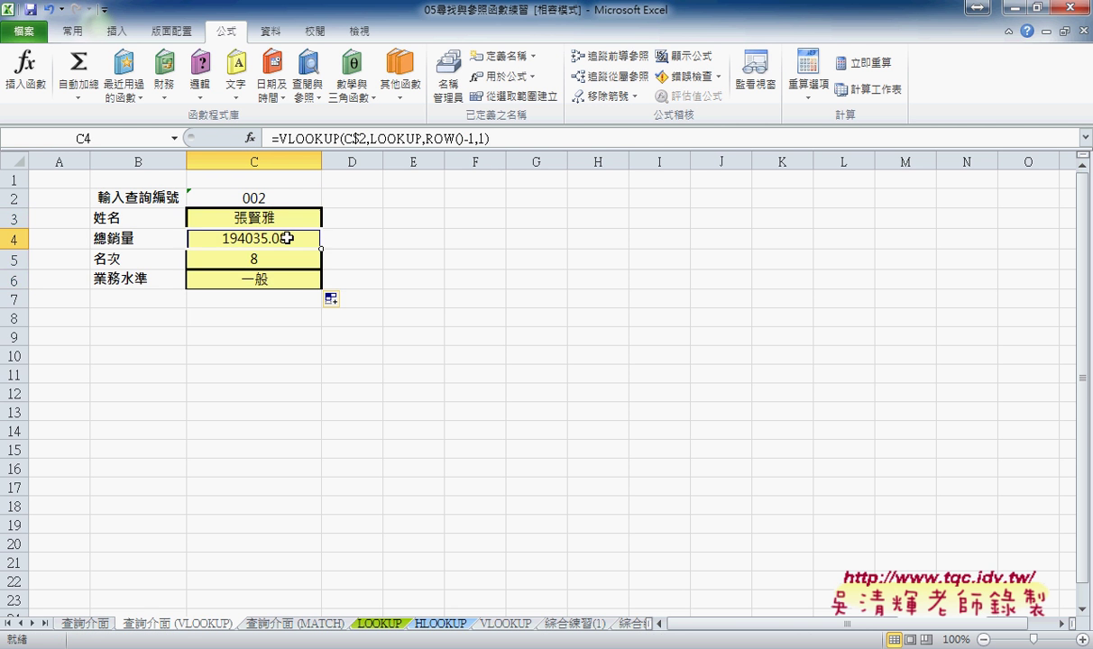
left_click(284, 222)
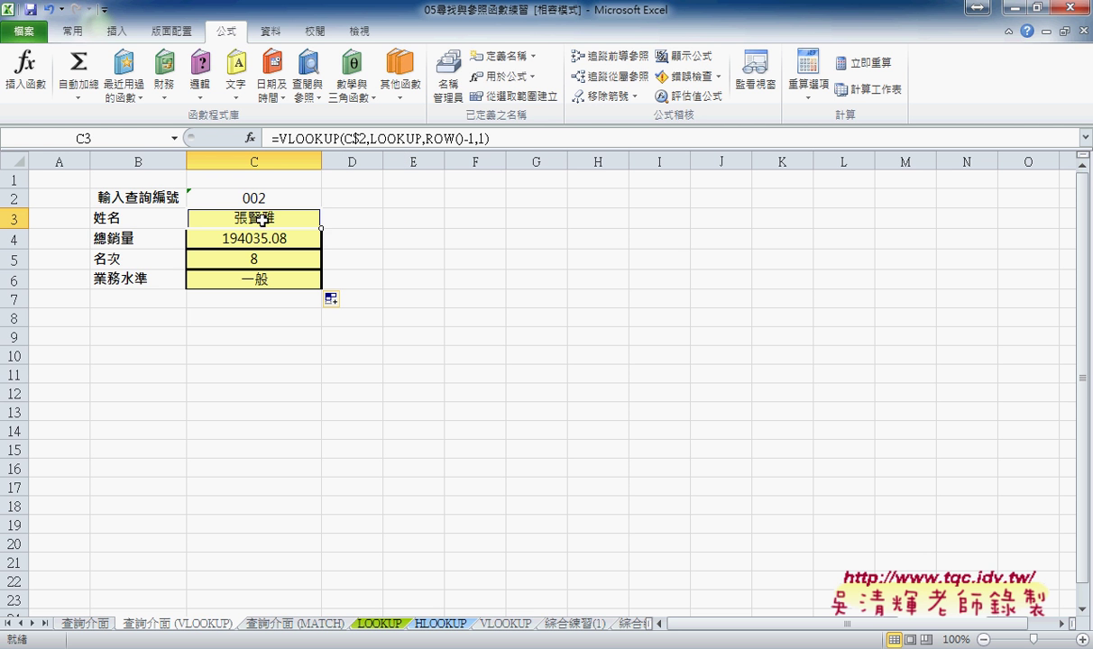
- On 查詢介面 (MATCH), change C3 to =INDEX(LOOKUP,MATCH(C$2,編號),ROW()-1)
left_click(295, 623)
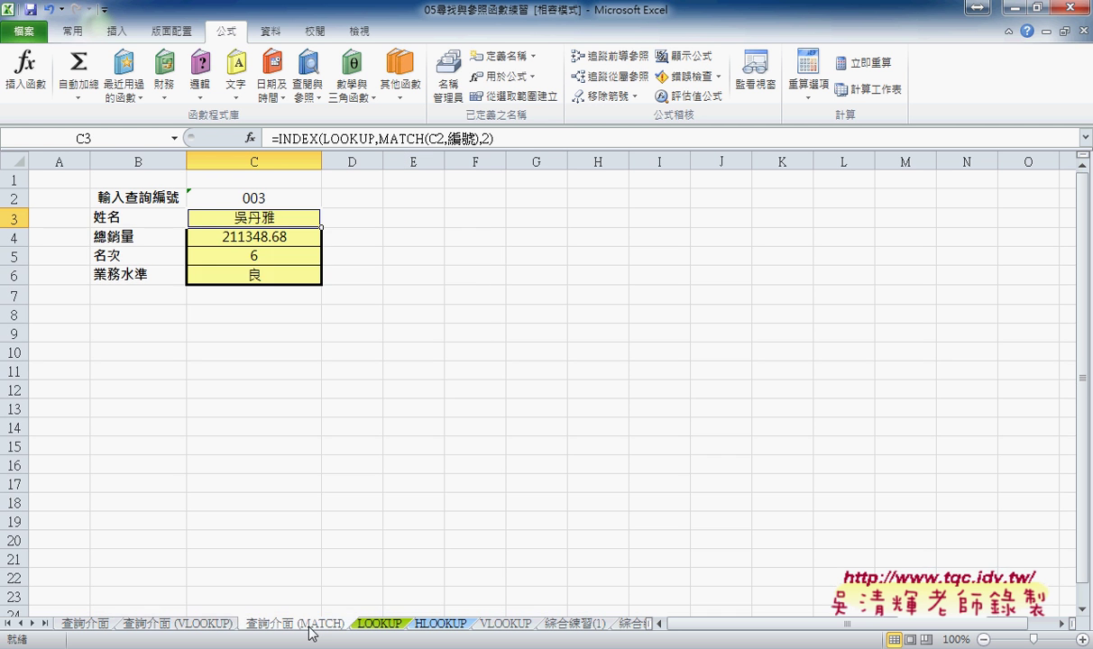
left_click(462, 132)
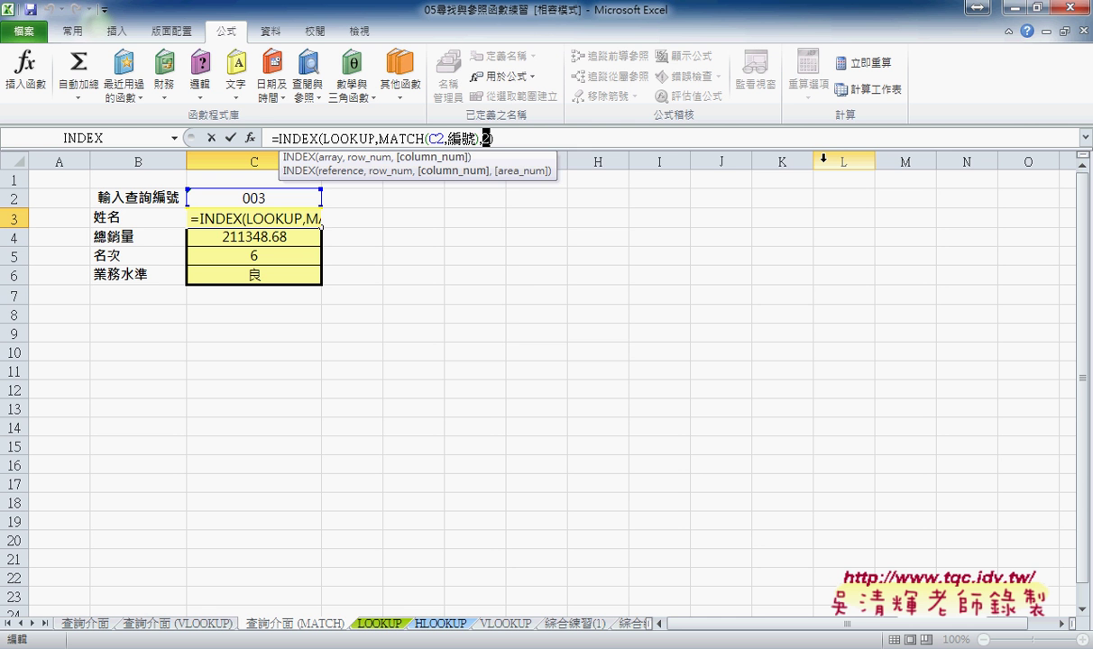
type("row")
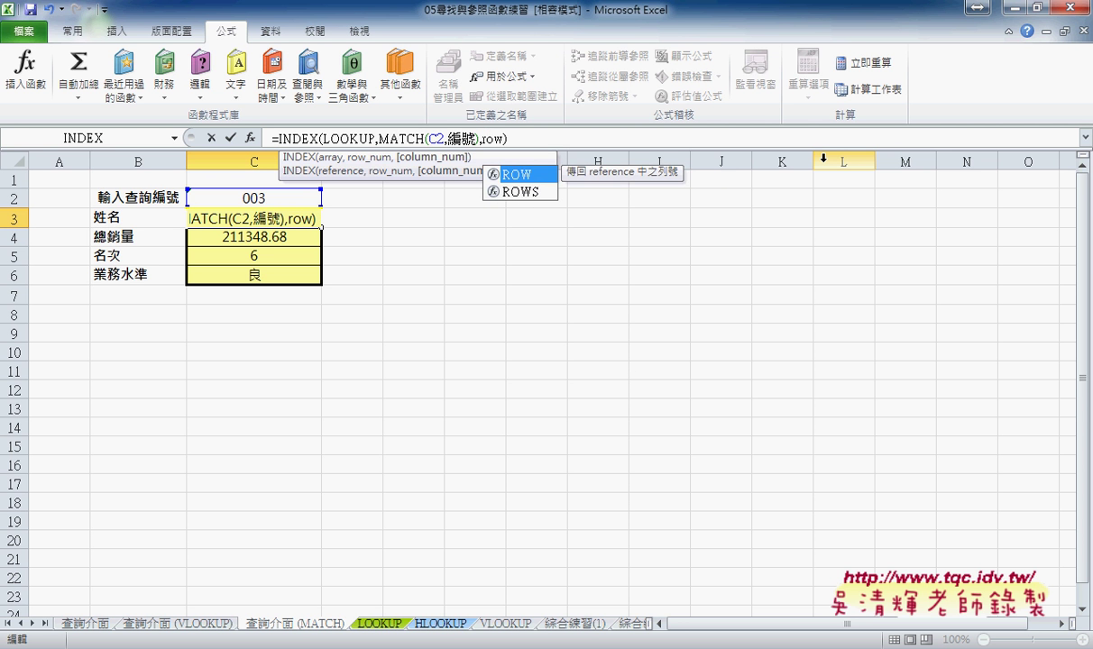
type("()-")
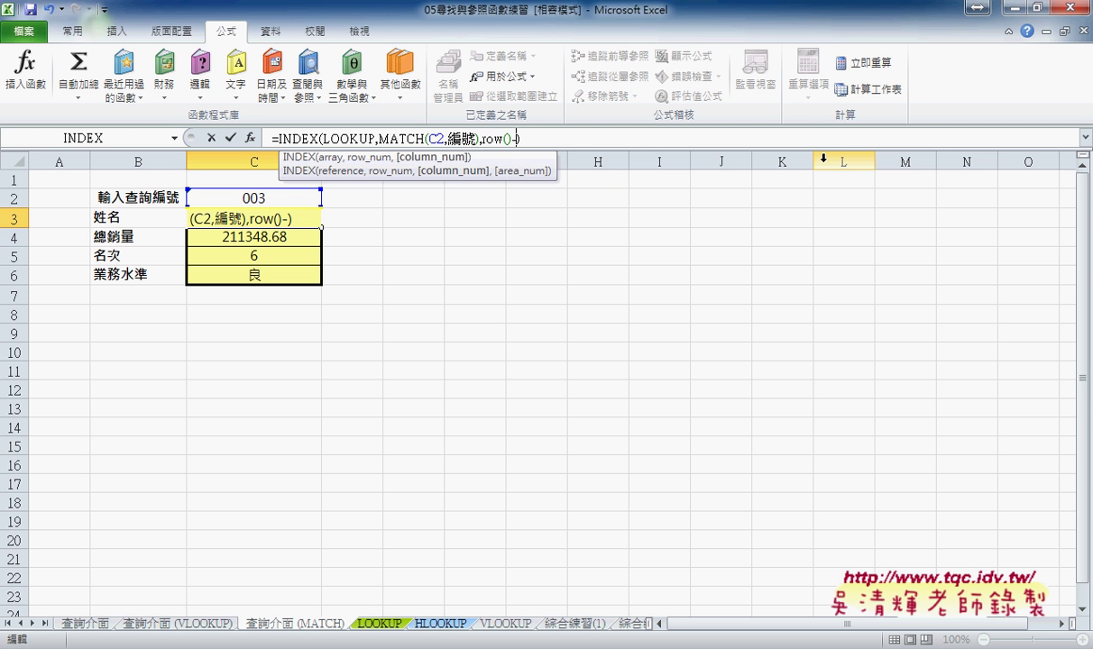
type("1")
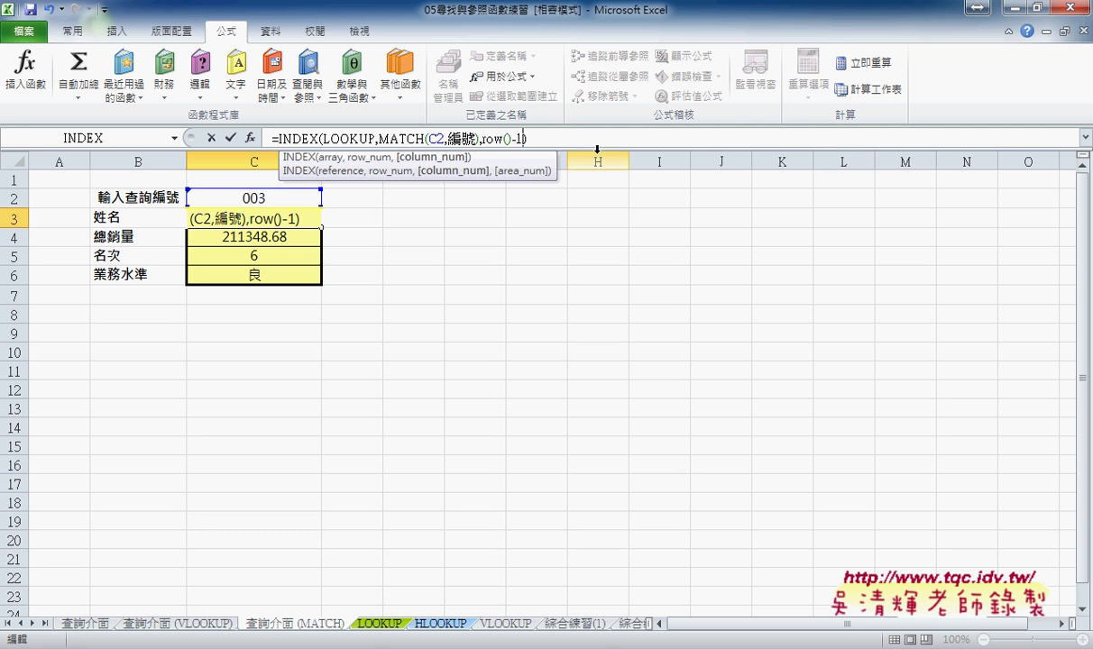
left_click(431, 138)
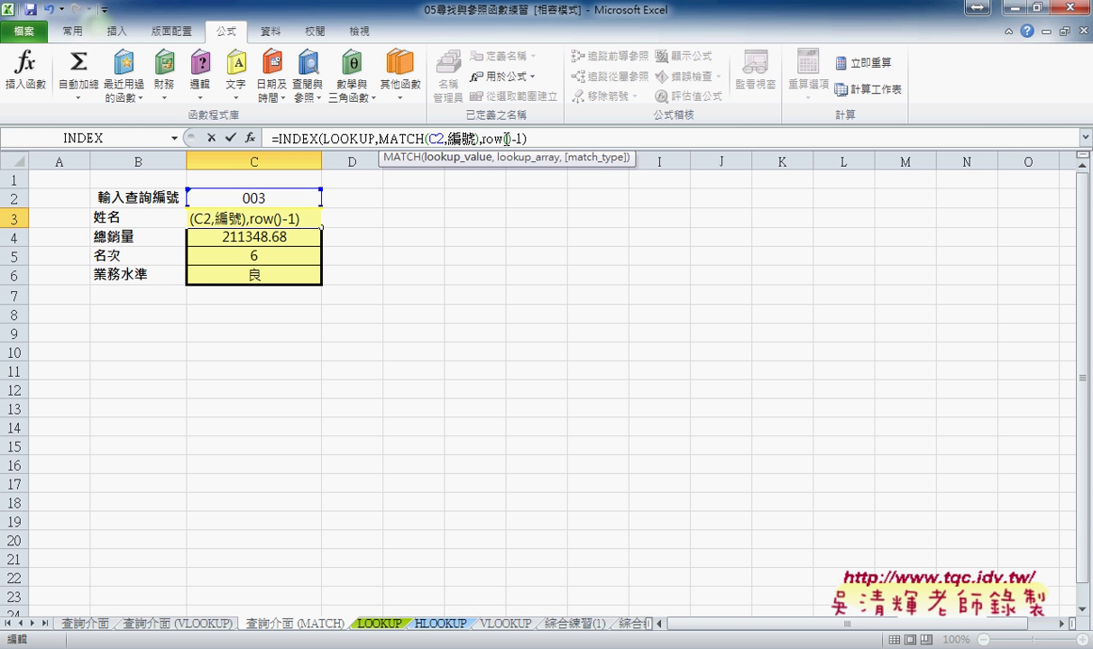
type("$")
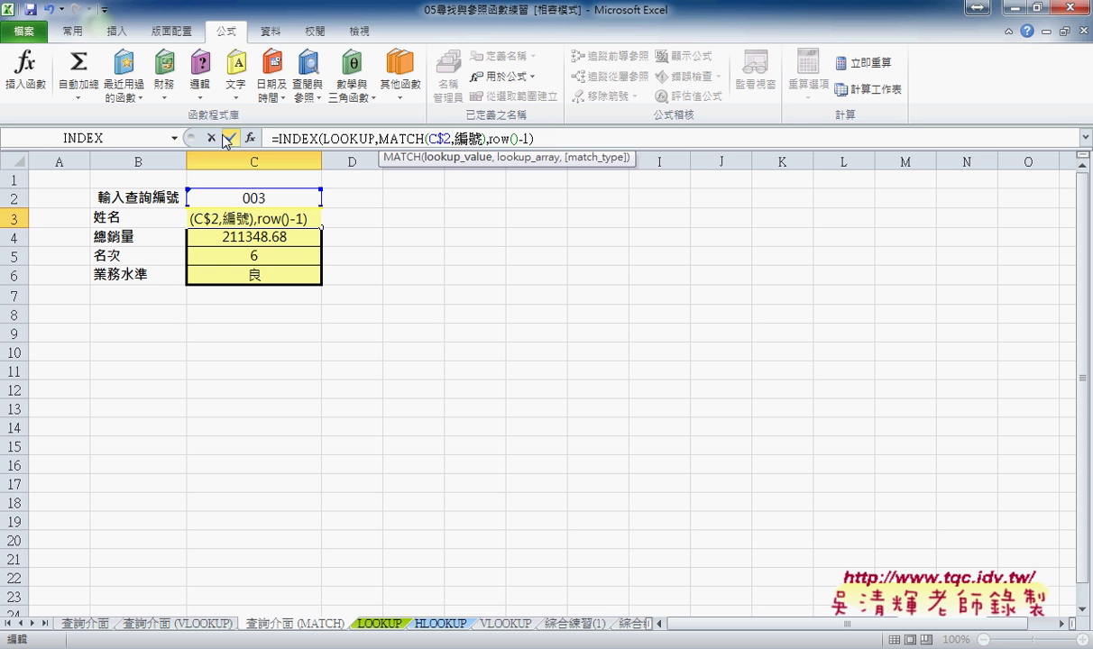
left_click(230, 142)
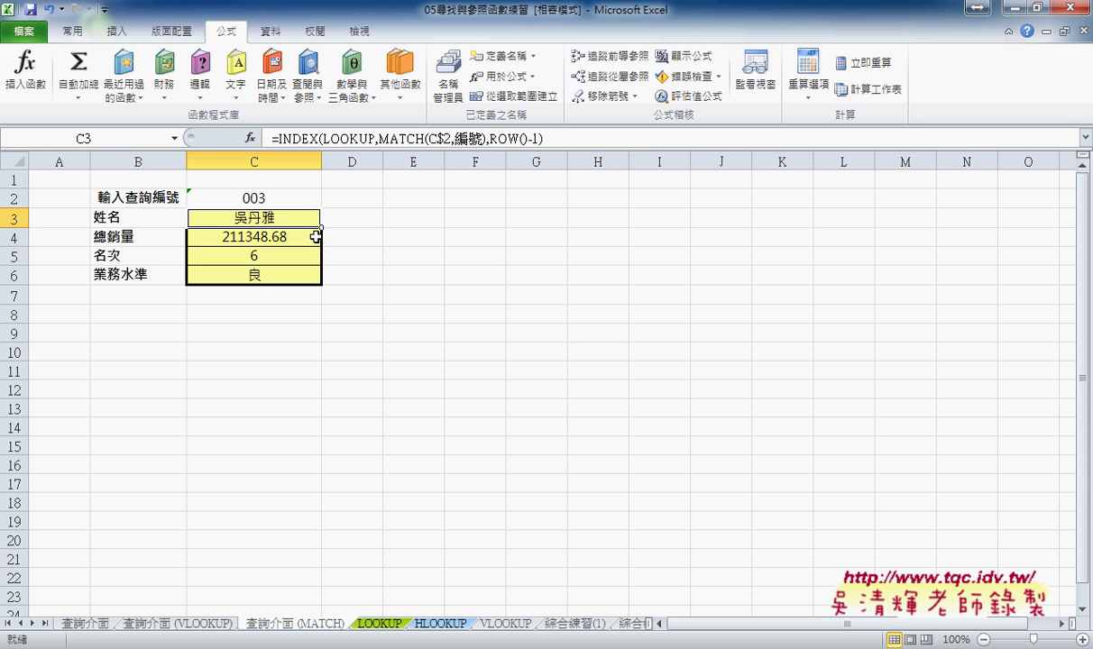
- Fill the INDEX formula down C3:C6, check each cell, then start Insert Function for E4
left_click_drag(320, 228, 316, 279)
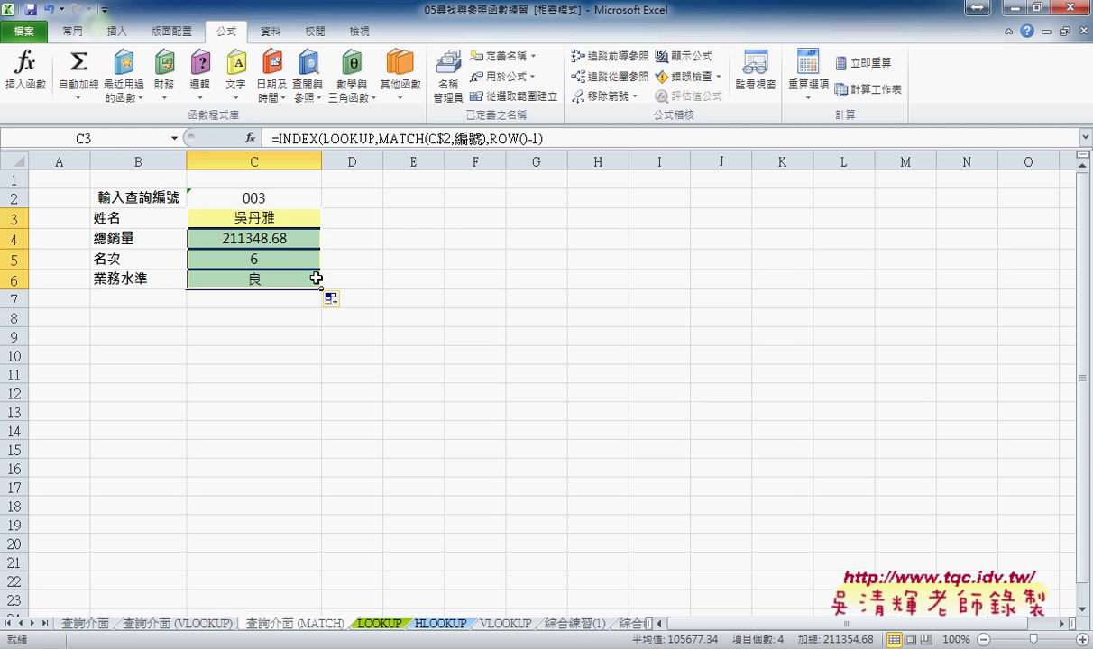
left_click(293, 240)
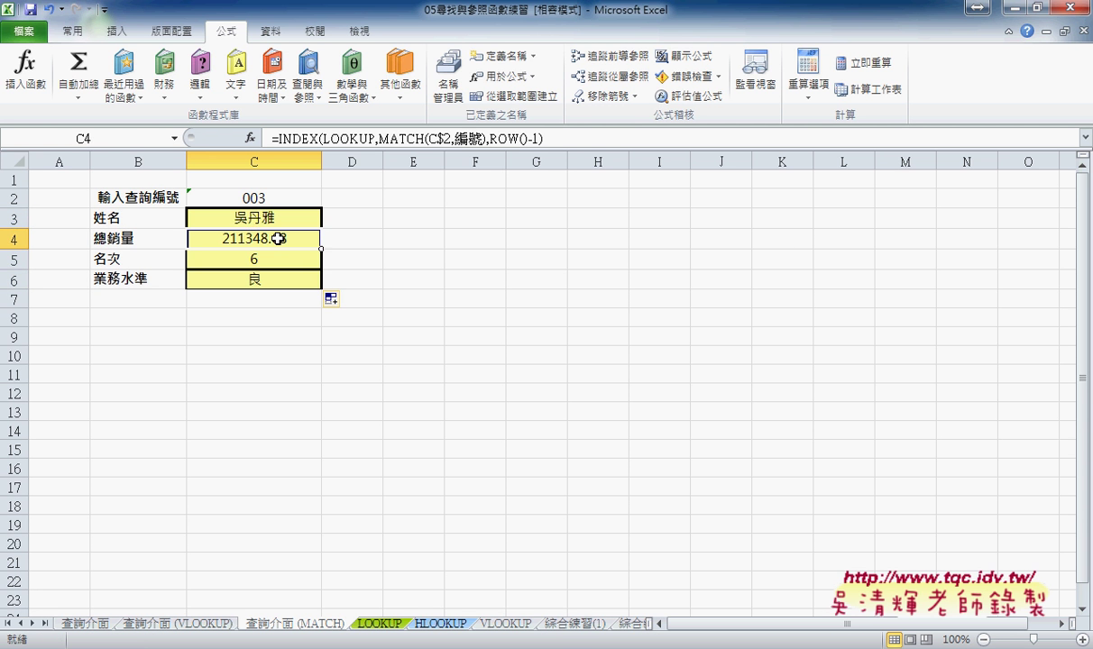
left_click(281, 256)
left_click(277, 280)
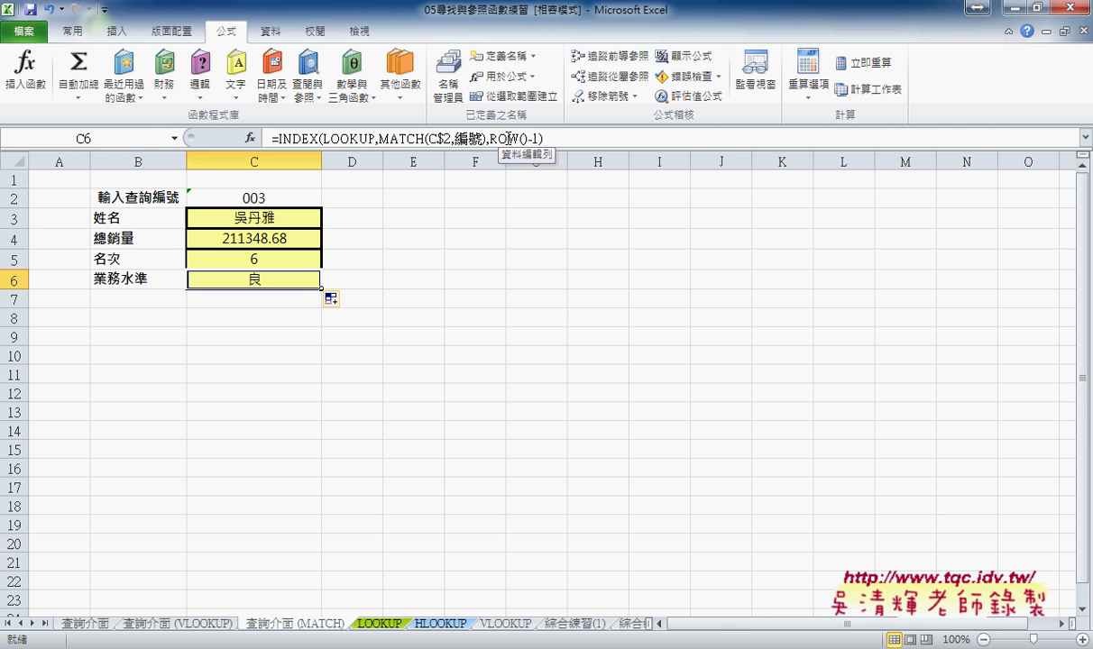
left_click(425, 239)
left_click(253, 139)
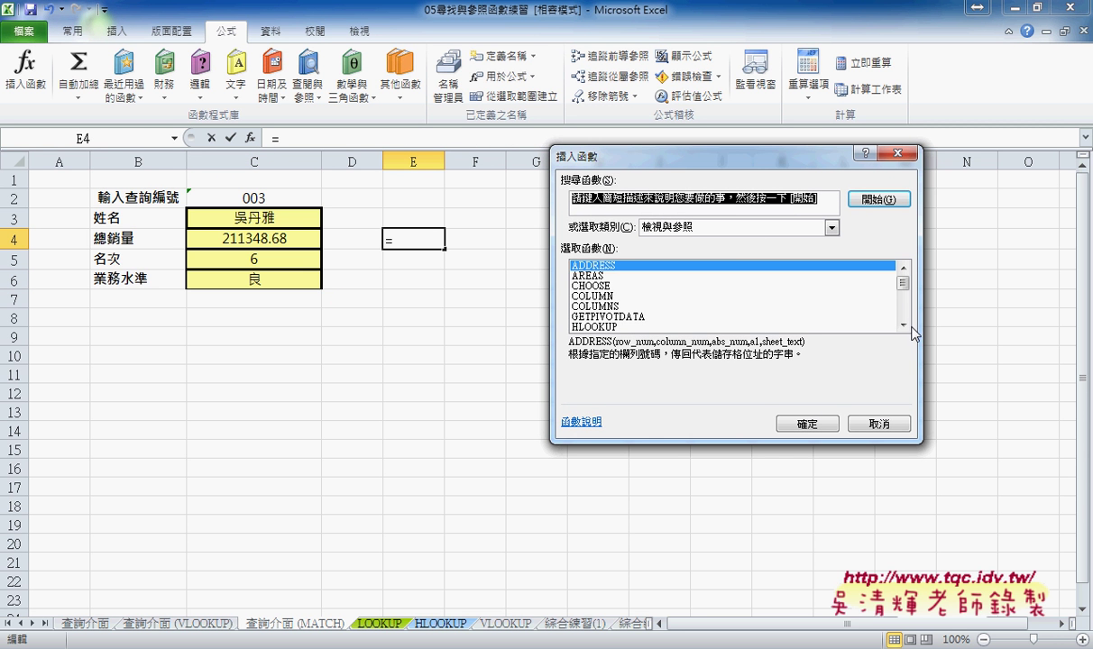
- Read the COLUMN function's description in Insert Function, then cancel without inserting anything
double_click(903, 325)
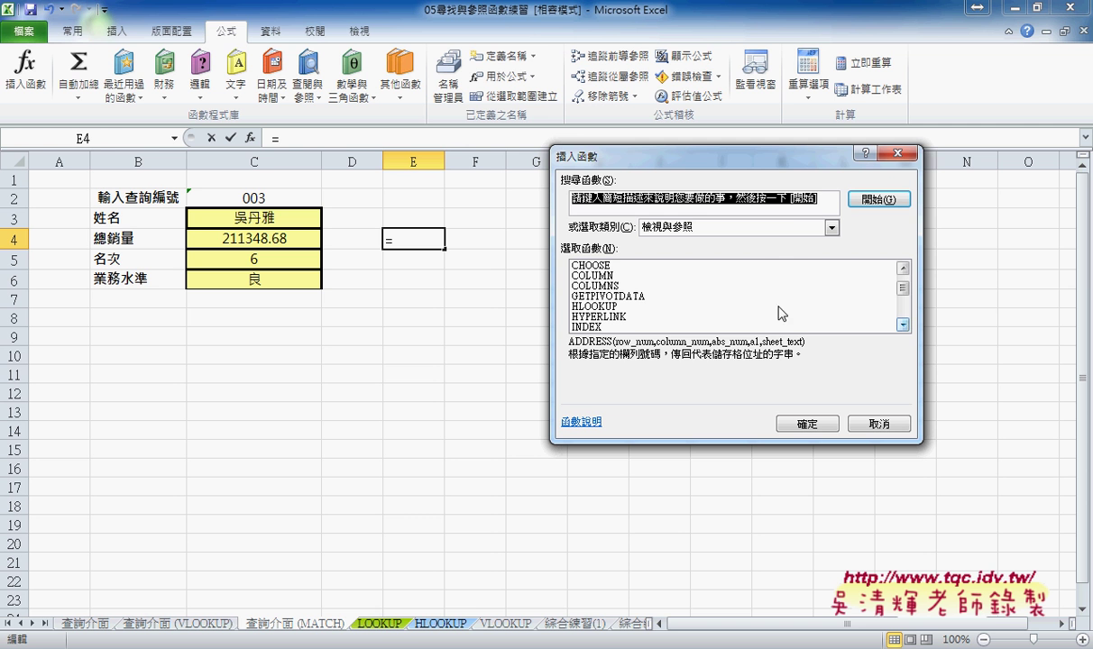
left_click(603, 276)
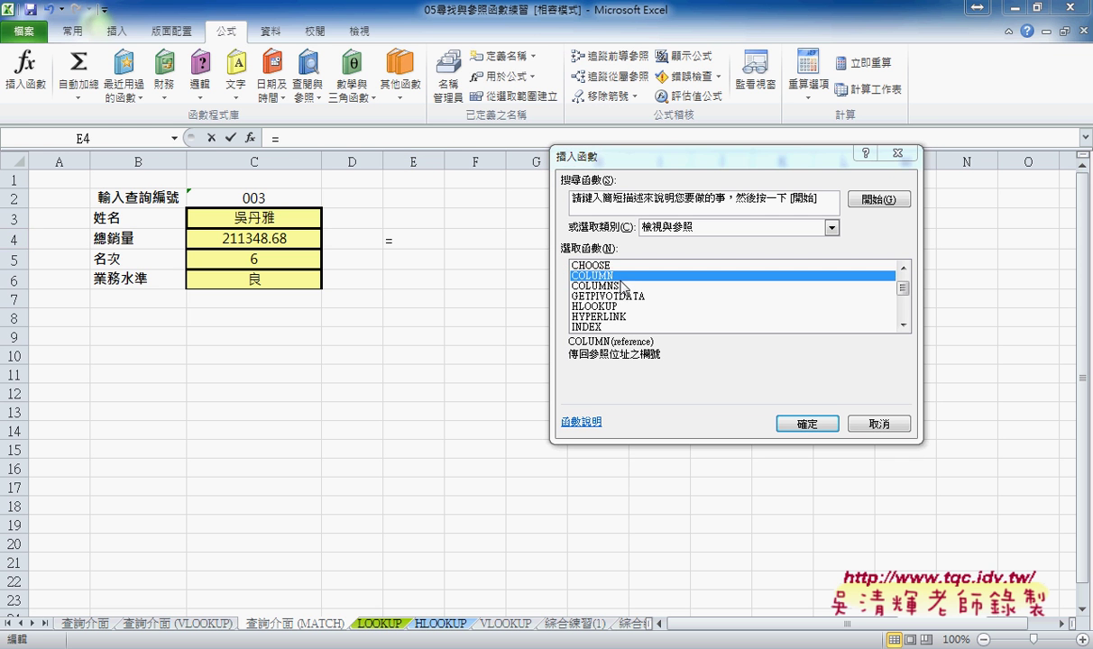
left_click(852, 419)
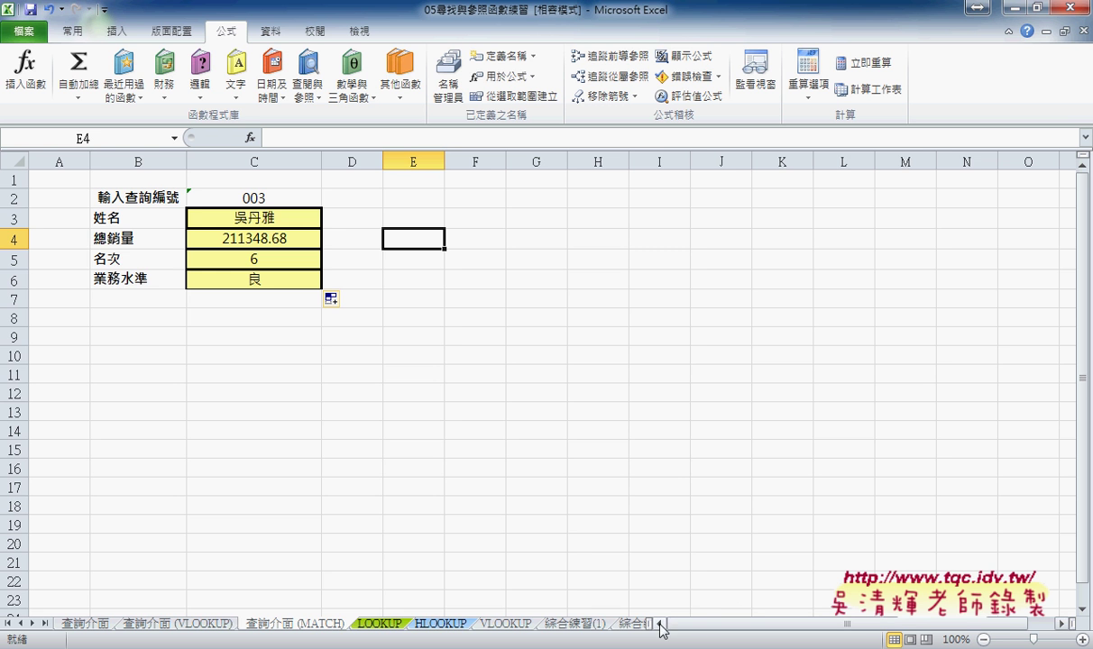
- Add a new sheet 工作表4 and enter 1X1=1 in A1
left_click_drag(659, 623, 726, 626)
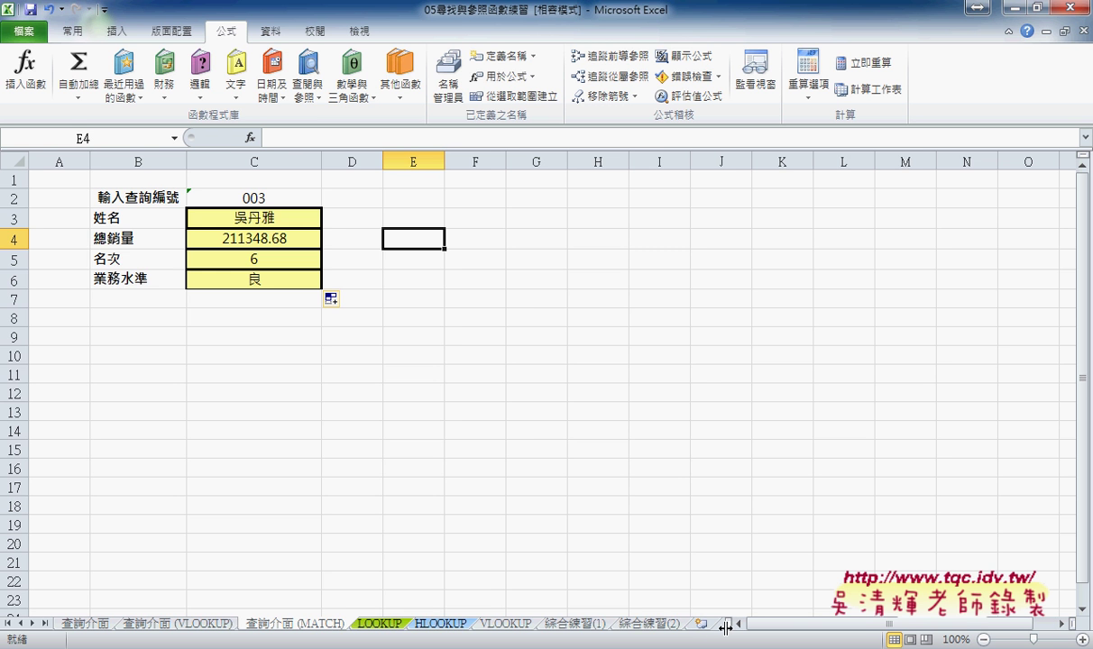
left_click(700, 623)
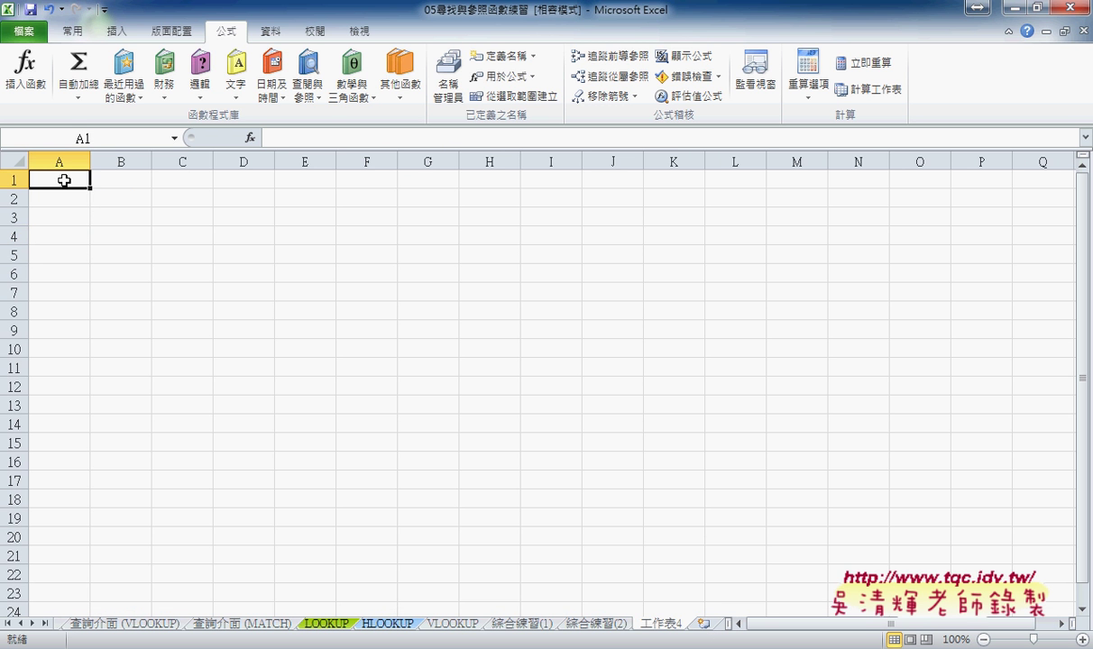
type("1")
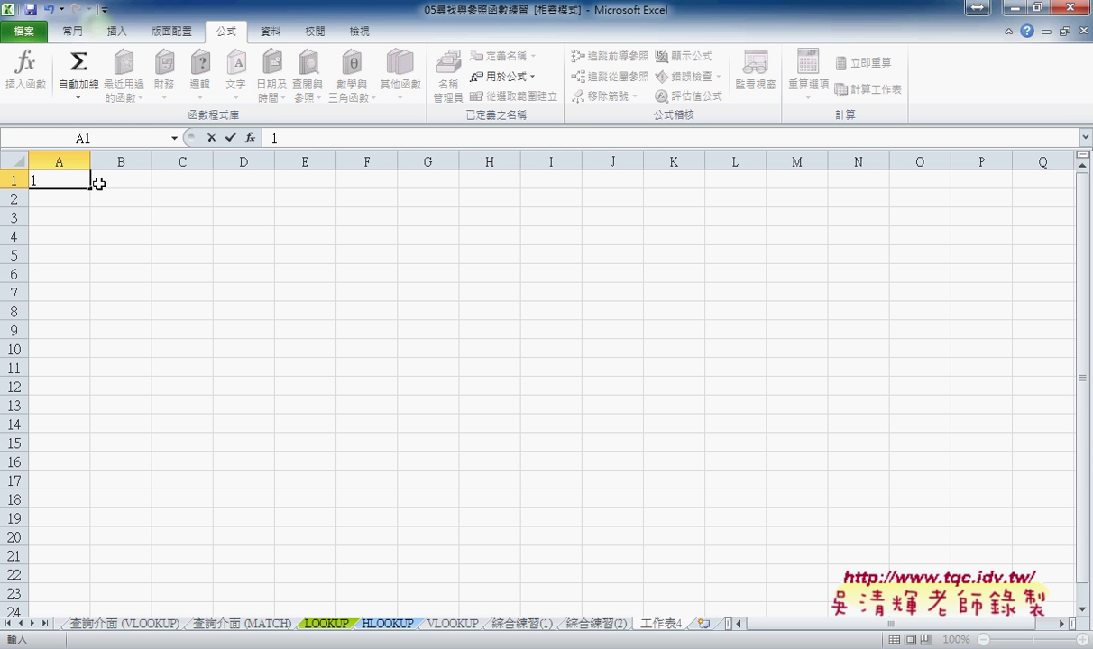
type("X")
type("1=")
type("1")
key("Return")
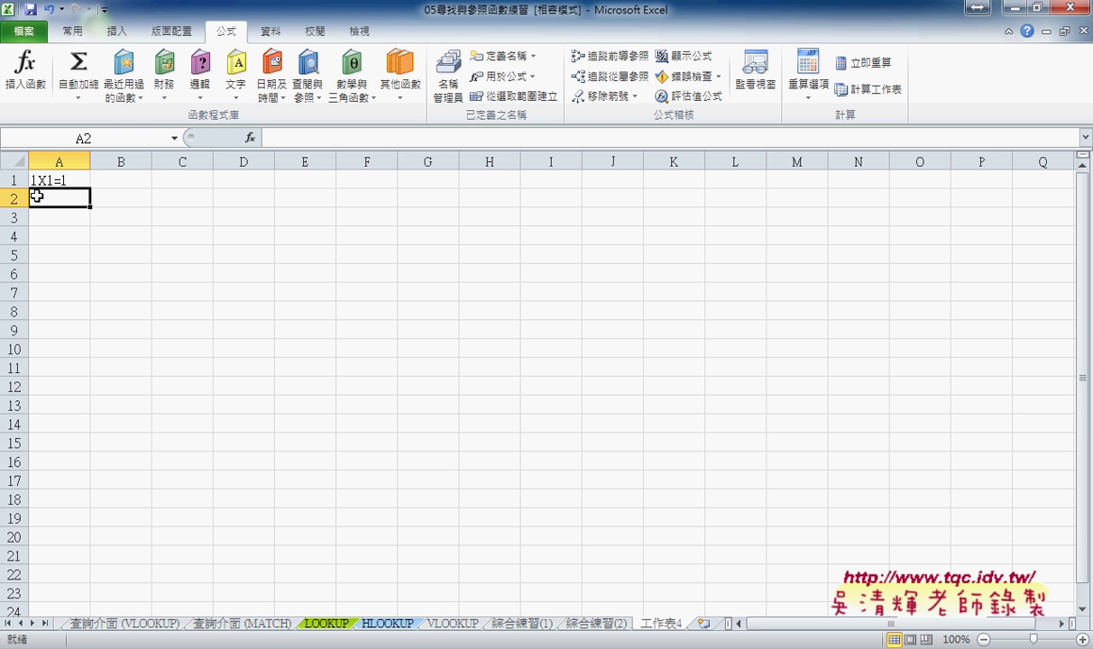
- Enter the text 1X2=2 in A2, correcting it from 1X1=1
type("1")
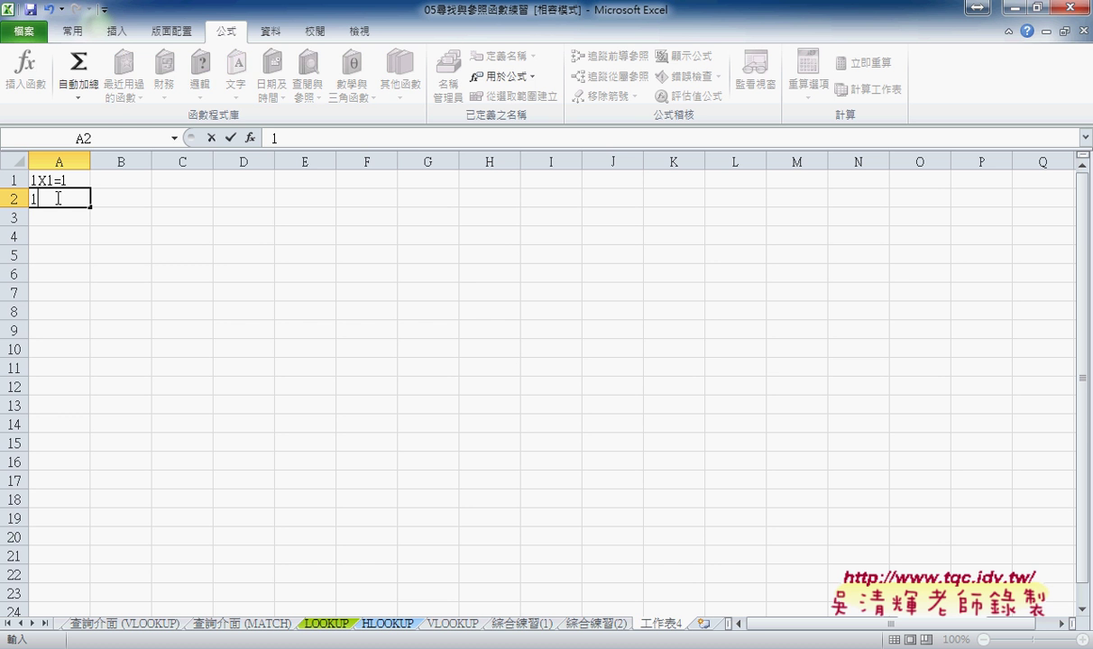
type("X1=1")
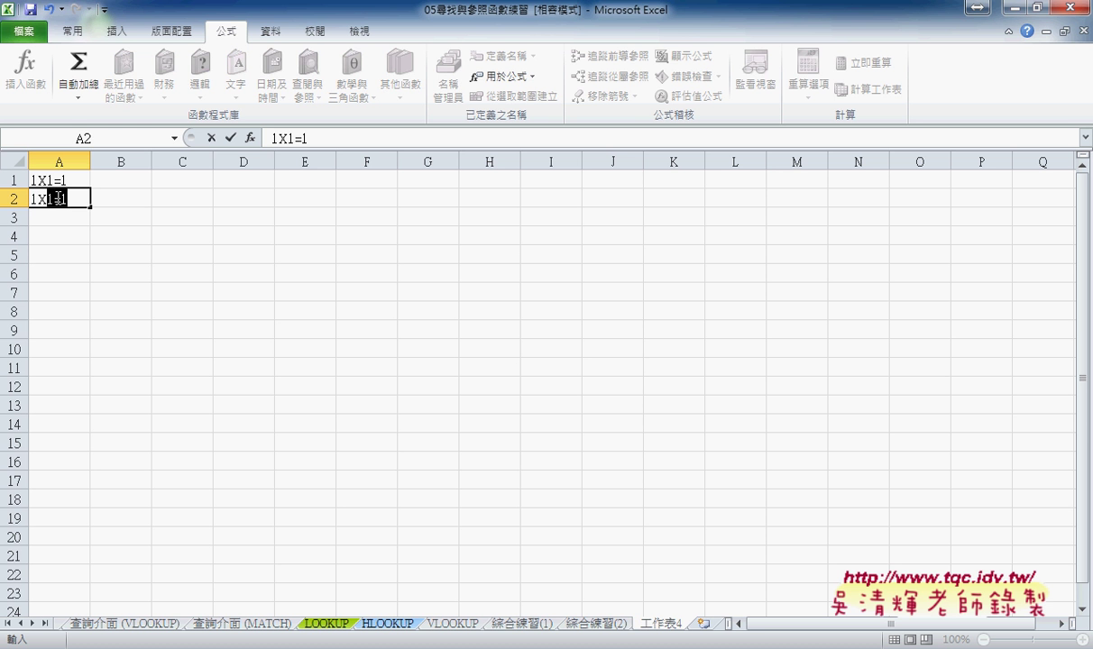
key("Tab")
left_click(56, 197)
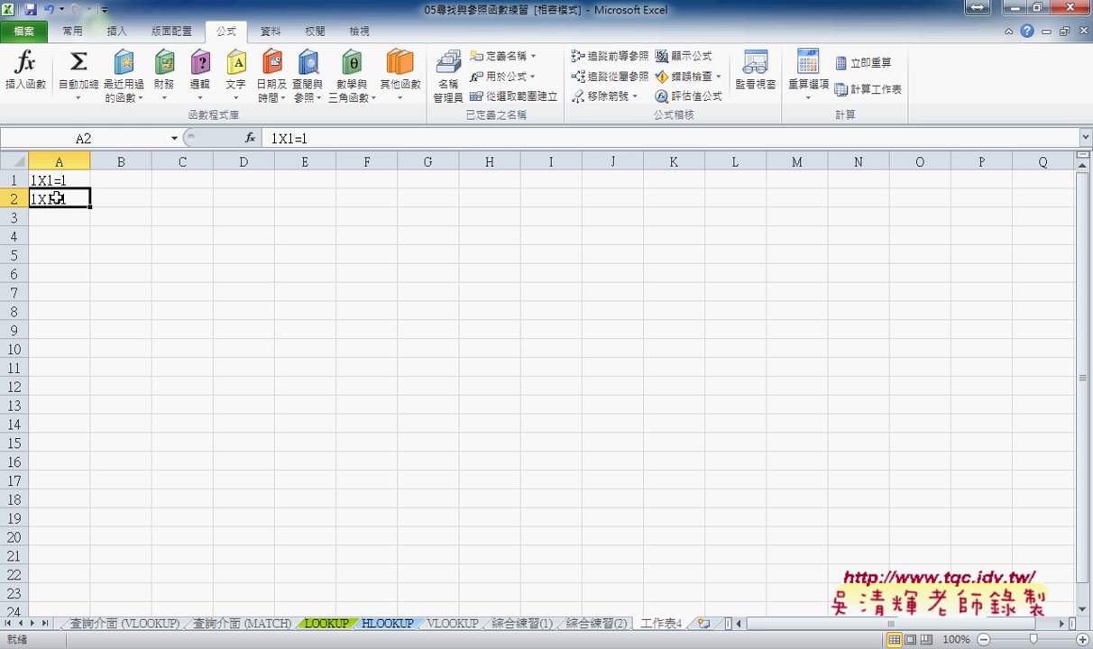
double_click(51, 198)
key("BackSpace")
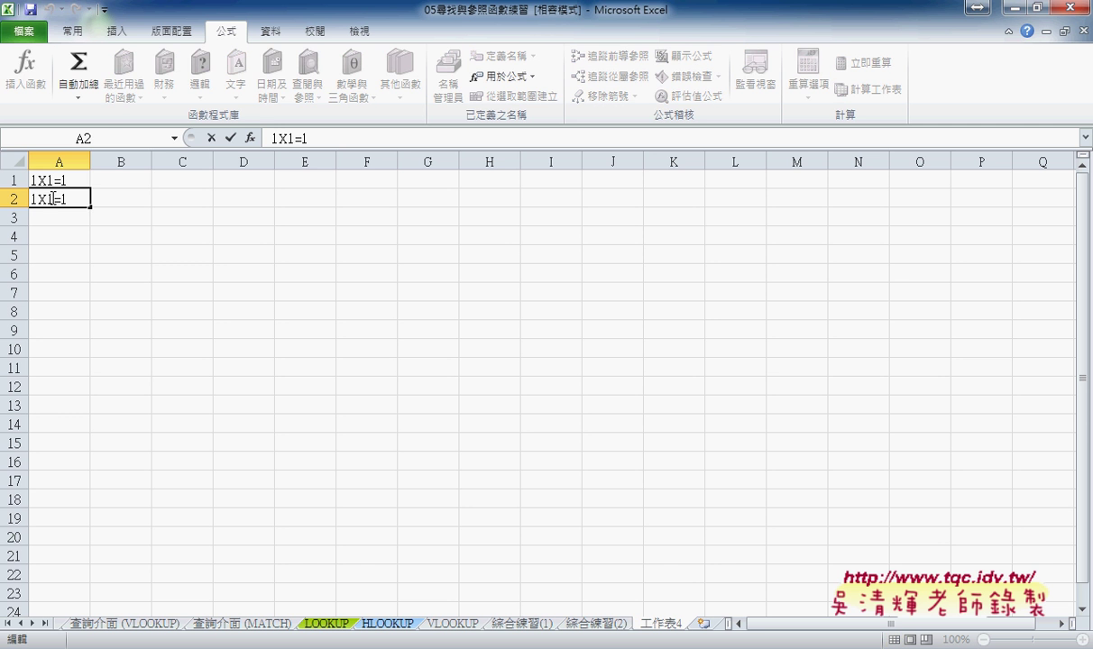
type("2")
left_click_drag(61, 199, 75, 197)
type("2")
key("Return")
left_click(72, 180)
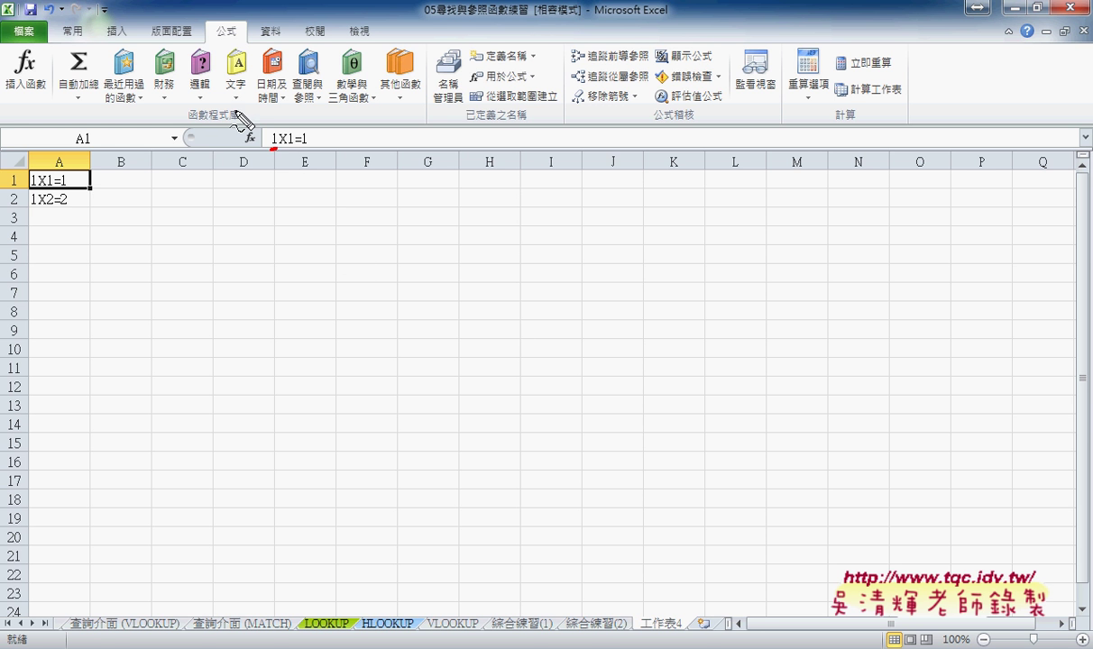
left_click_drag(16, 170, 12, 193)
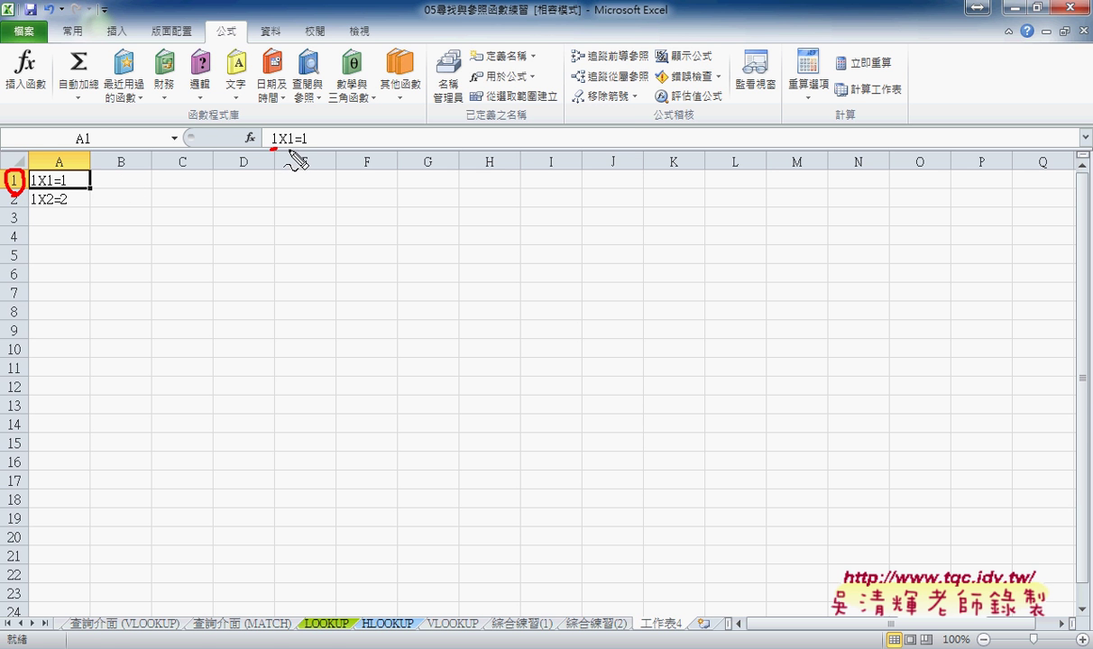
left_click_drag(276, 151, 292, 150)
left_click_drag(72, 153, 74, 158)
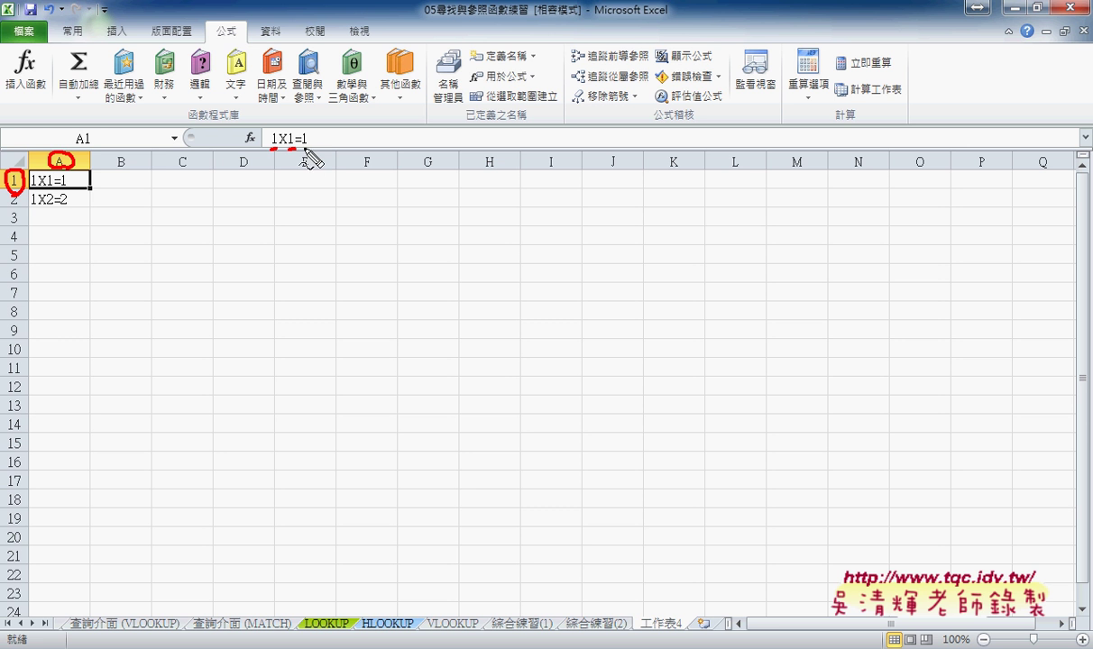
left_click_drag(298, 150, 311, 147)
mouse_move(320, 64)
left_mouse_down()
mouse_move(297, 96)
mouse_move(322, 99)
left_mouse_up()
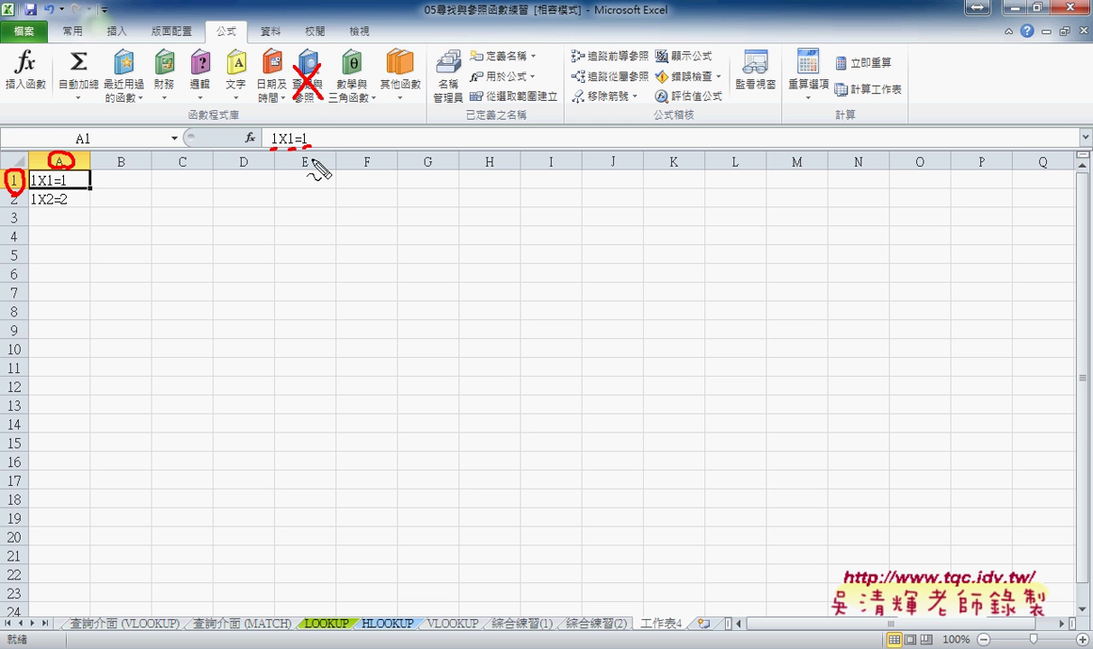
mouse_move(387, 73)
left_mouse_down()
mouse_move(413, 78)
mouse_move(389, 89)
left_mouse_up()
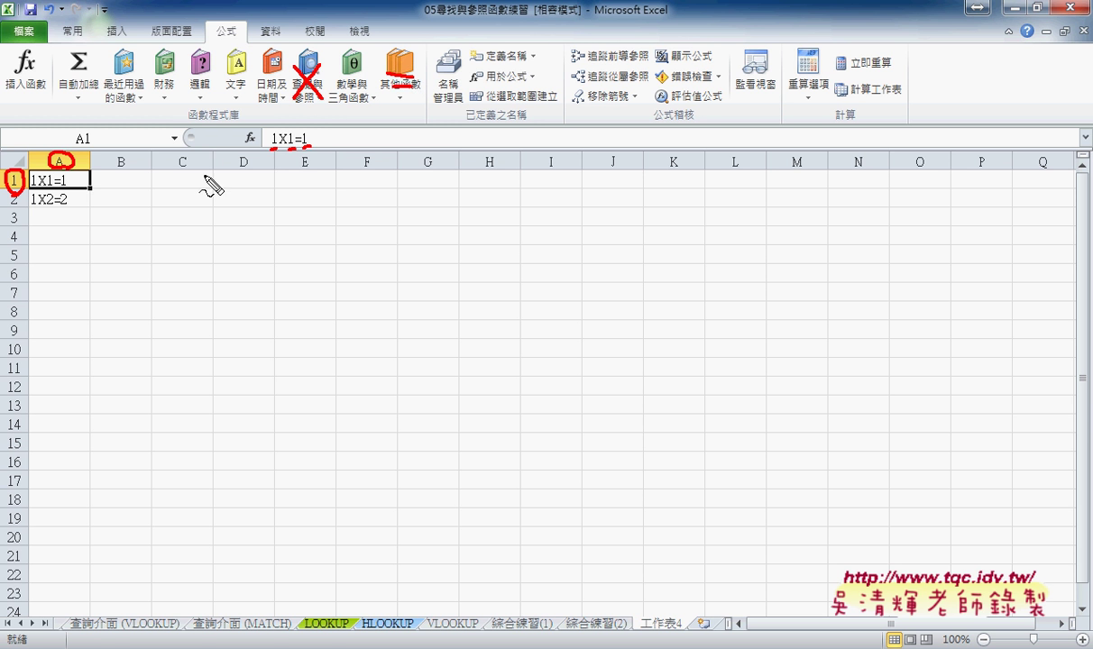
mouse_move(65, 200)
left_mouse_down()
mouse_move(59, 271)
mouse_move(93, 281)
mouse_move(302, 277)
mouse_move(275, 305)
left_mouse_up()
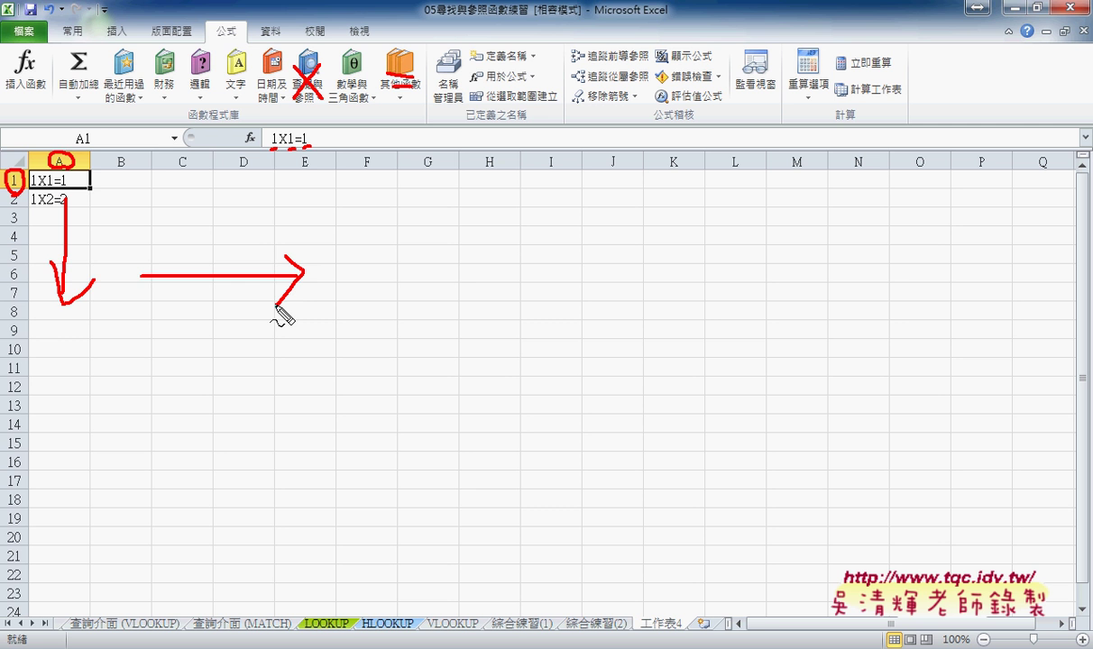
key("Escape")
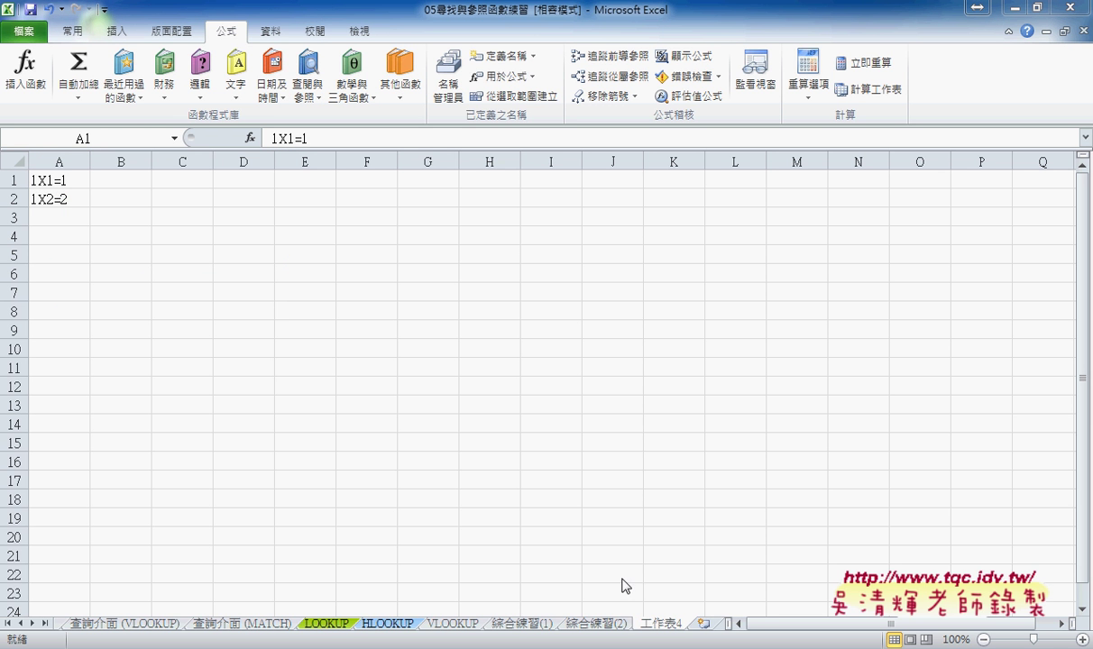
- Switch from 工作表4 to the 綜合練習(2) exercise instructions sheet
double_click(661, 623)
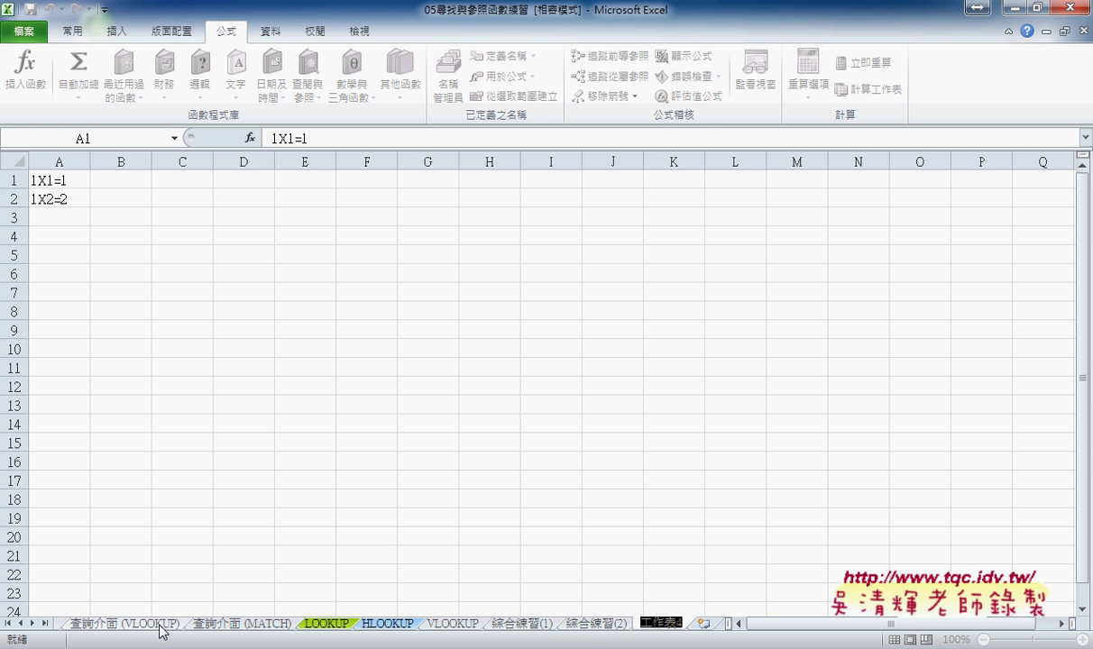
left_click(597, 623)
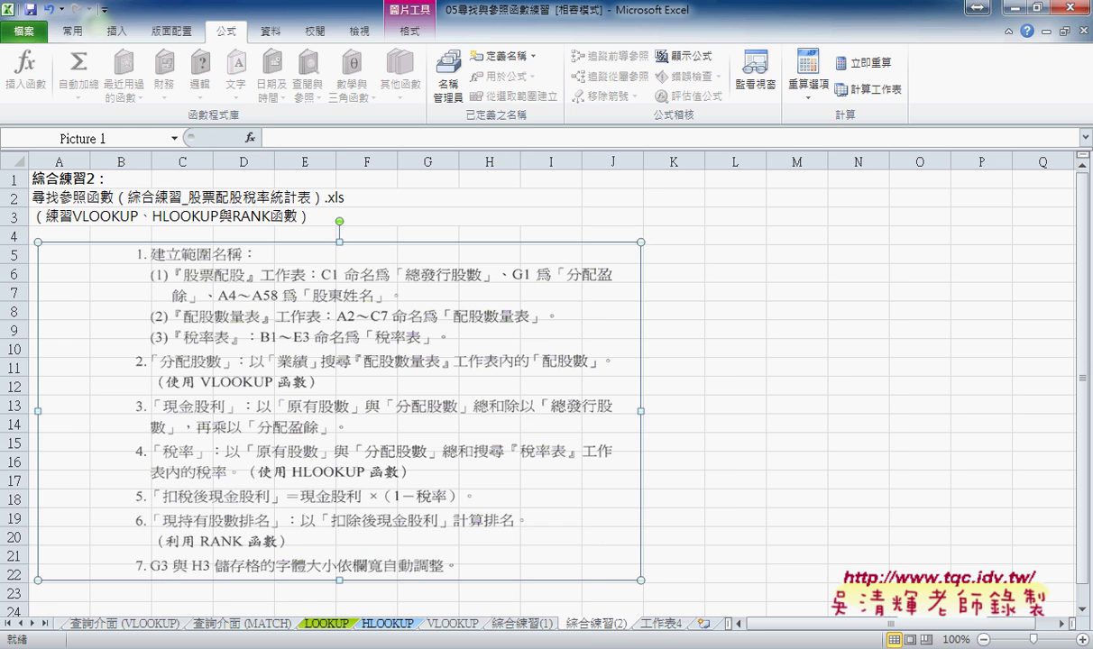
left_click(296, 648)
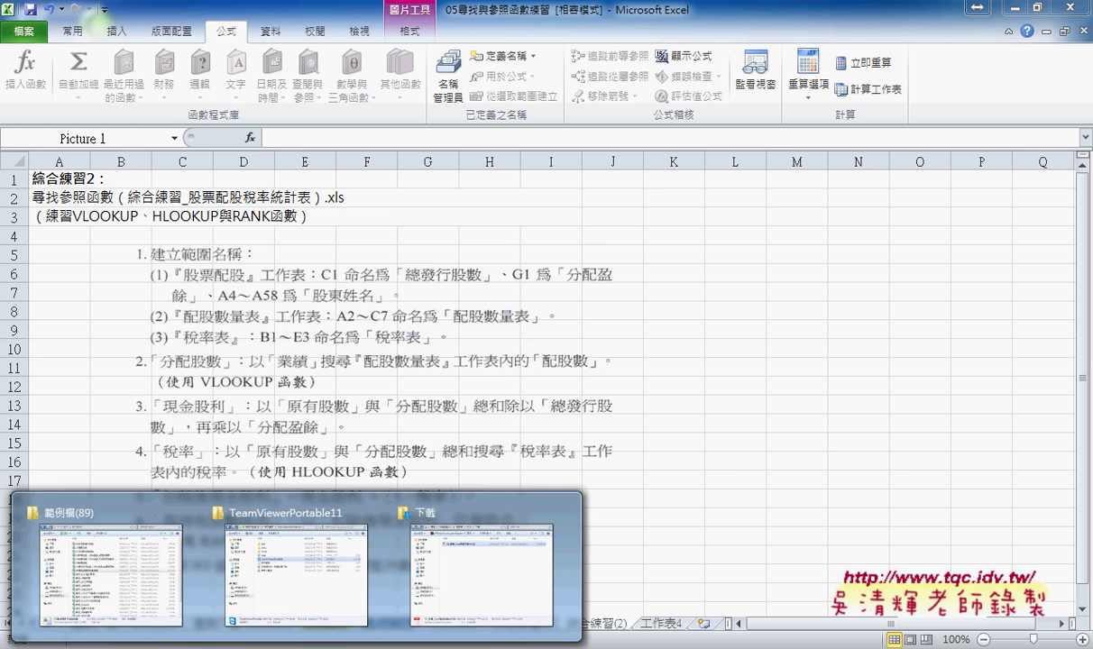
left_click(112, 552)
left_click(480, 307)
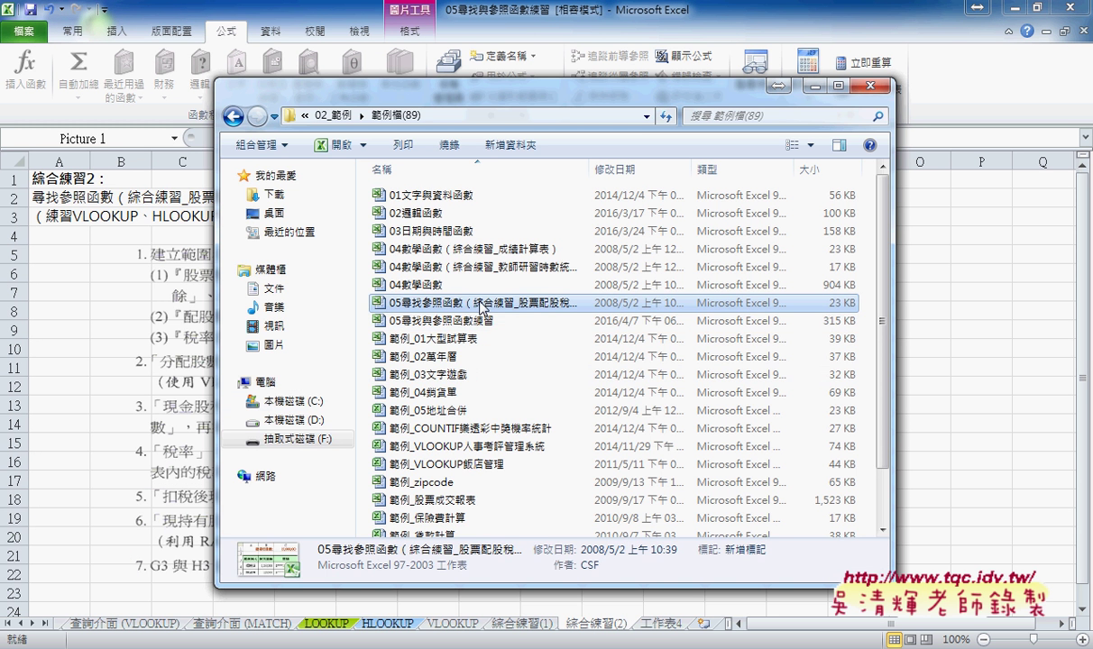
left_click_drag(593, 169, 682, 169)
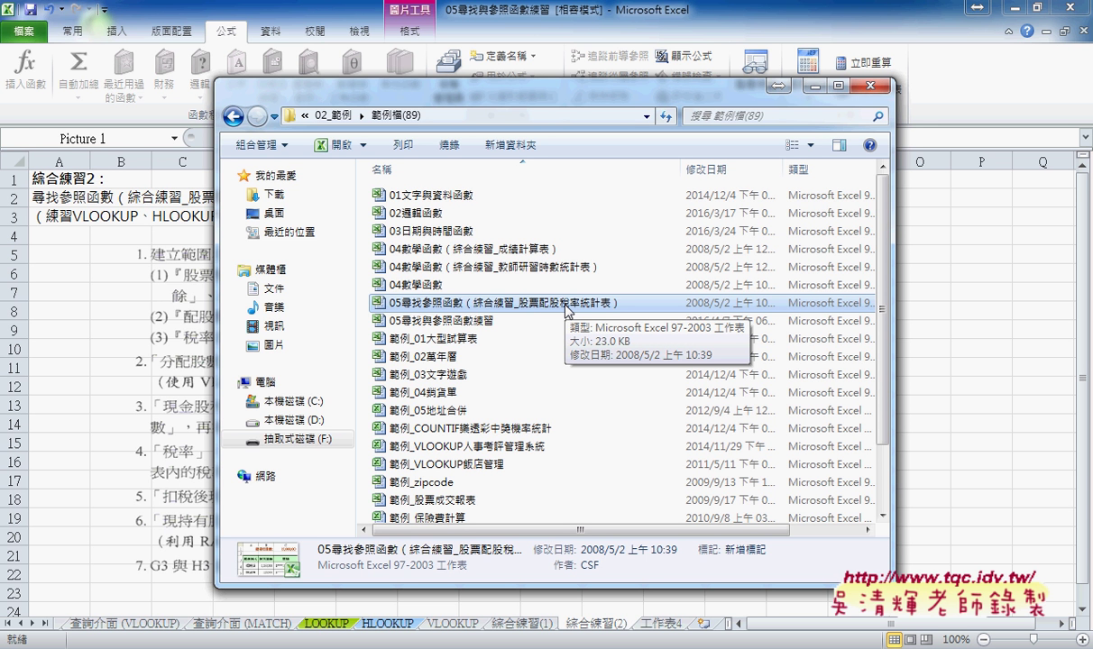
- Open the HLOOKUP sheet, highlight its row labels, and select the product table A2:E4
left_click(397, 629)
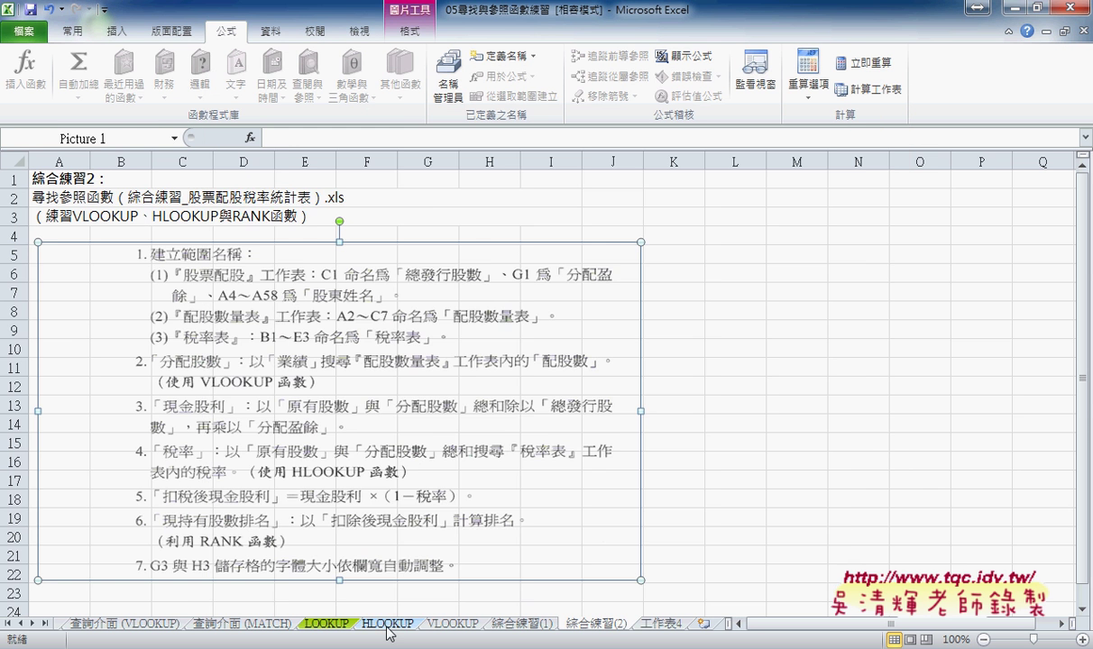
left_click(398, 628)
scroll(364, 421, "up", 2)
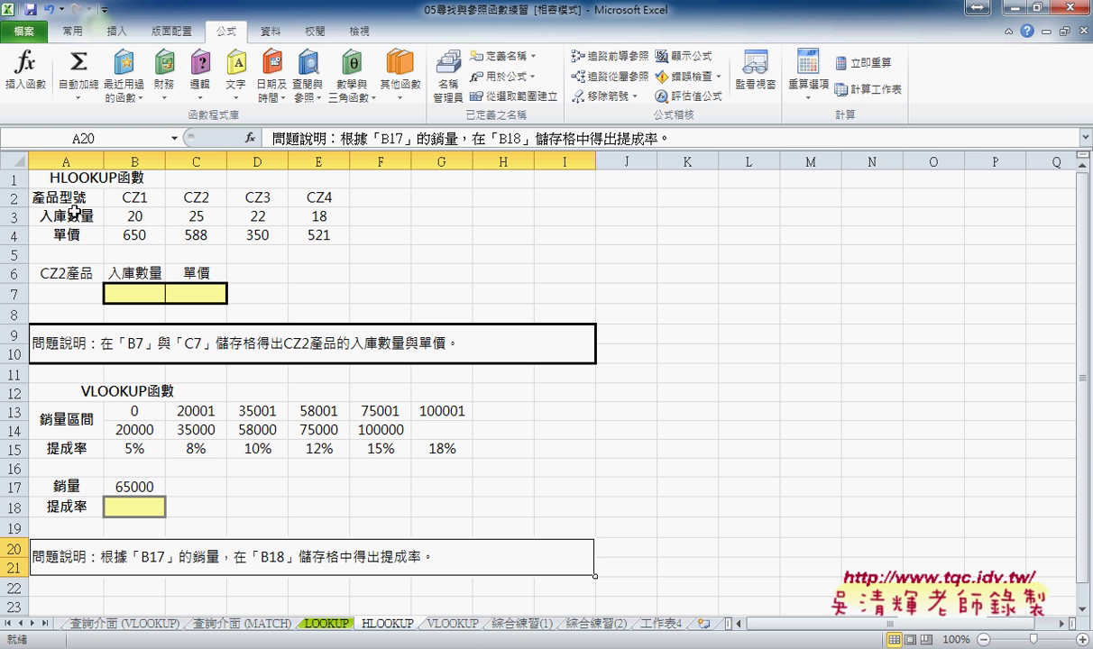
left_click_drag(68, 197, 66, 234)
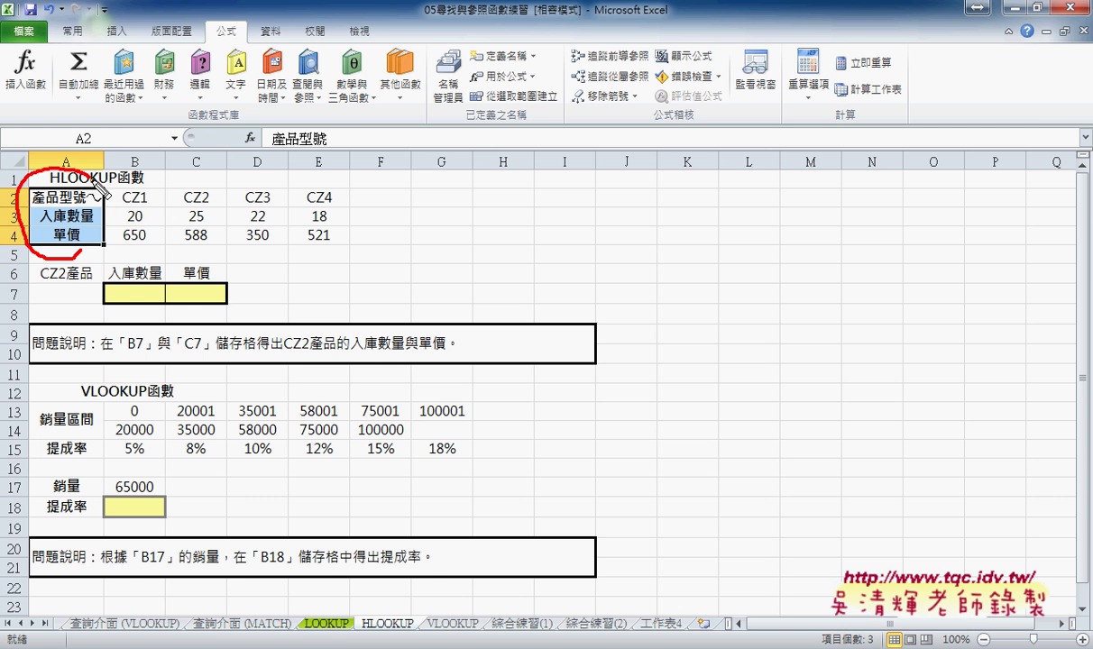
left_click_drag(106, 137, 137, 177)
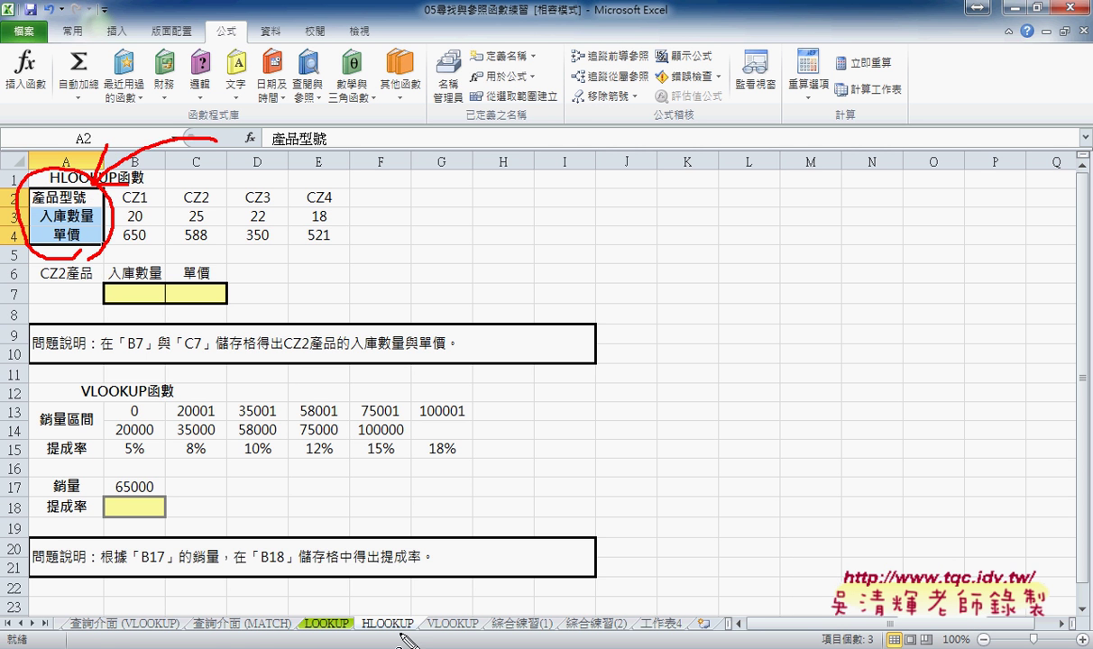
left_click_drag(370, 636, 410, 640)
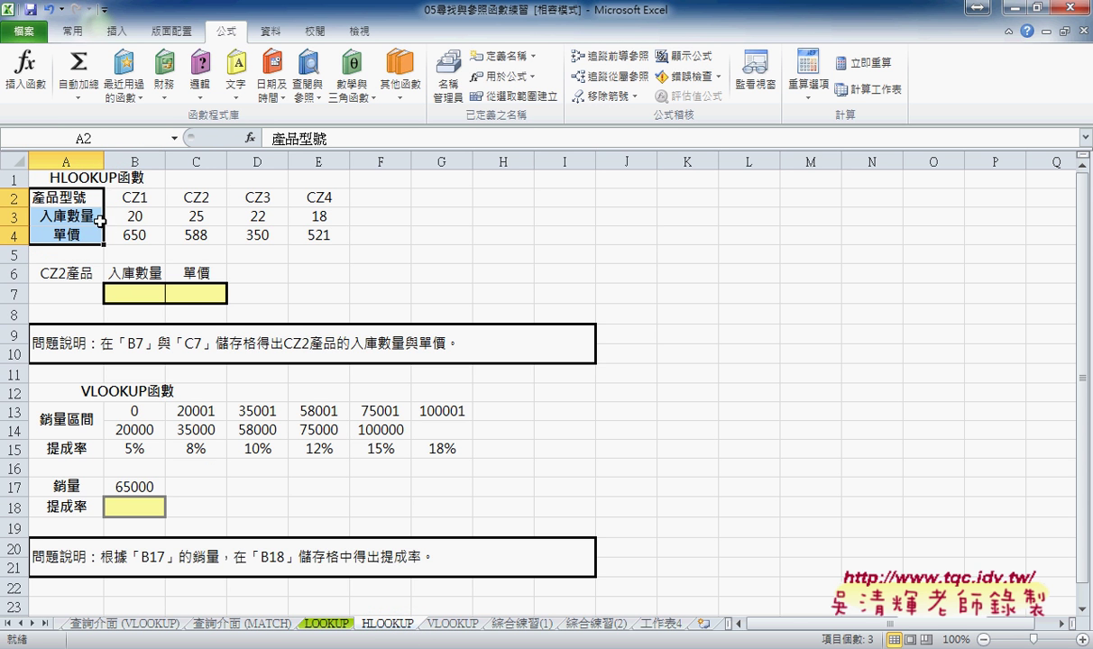
left_click(79, 197)
left_click_drag(80, 197, 317, 233)
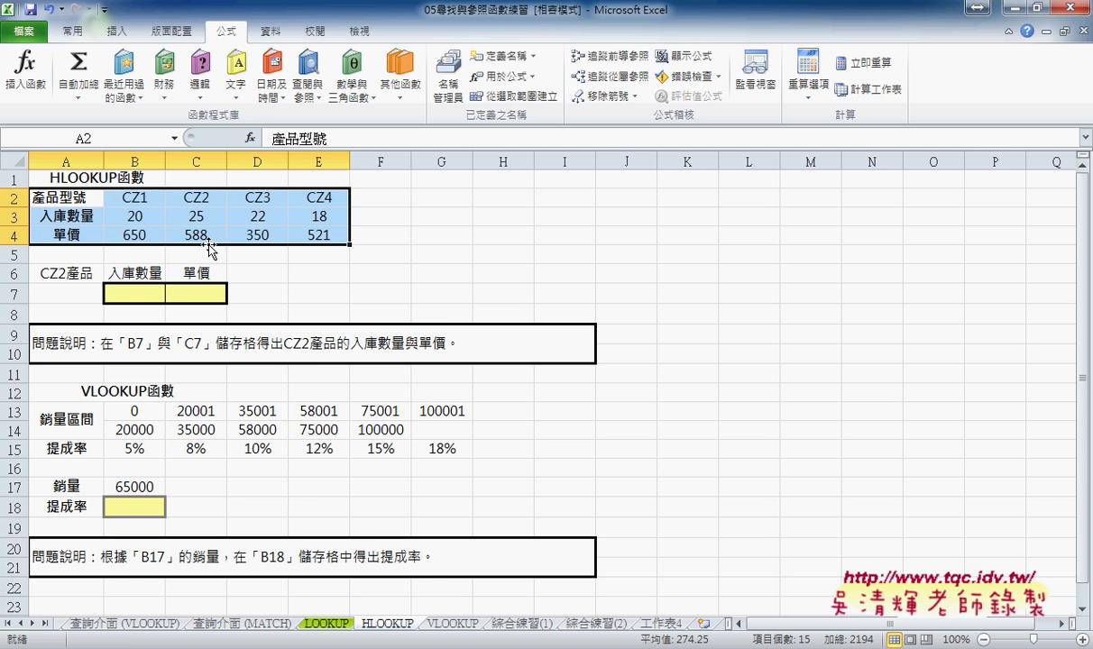
- Copy A2:E4 and paste it at J2 with Paste Special Transpose
right_click(288, 215)
left_click(325, 248)
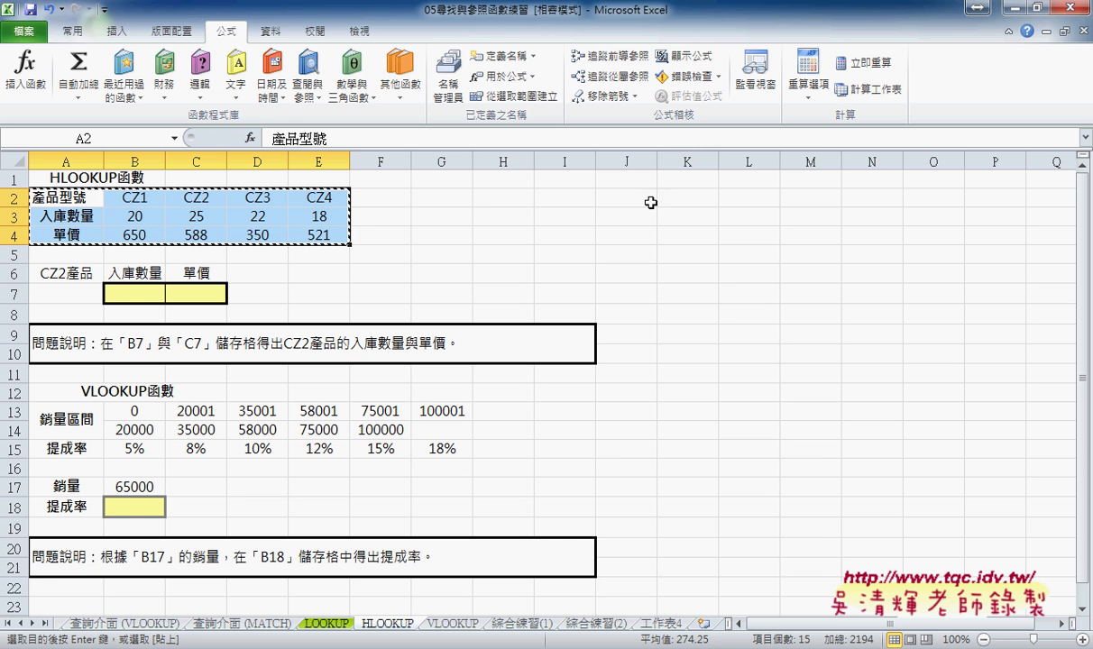
left_click(620, 199)
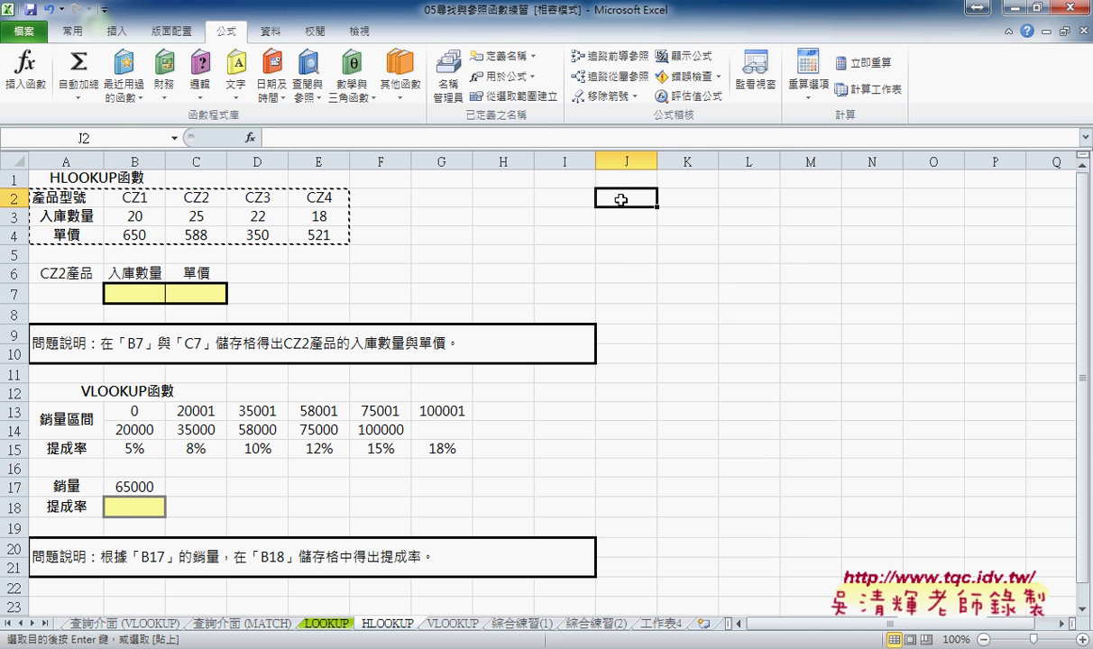
right_click(620, 199)
mouse_move(688, 296)
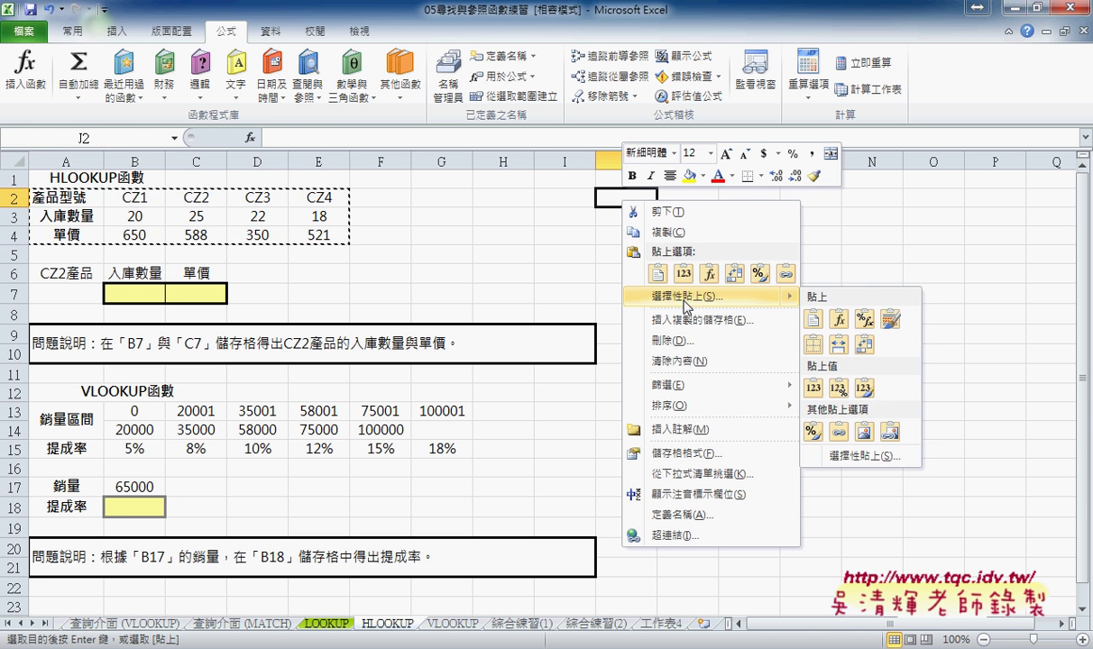
left_click(866, 456)
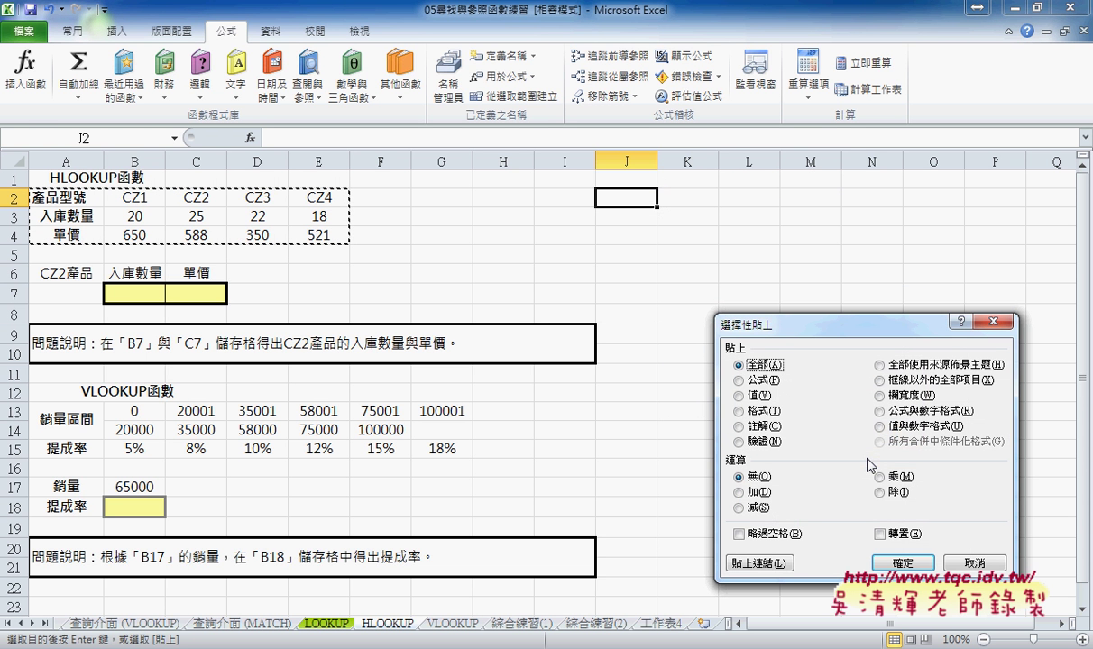
left_click(897, 536)
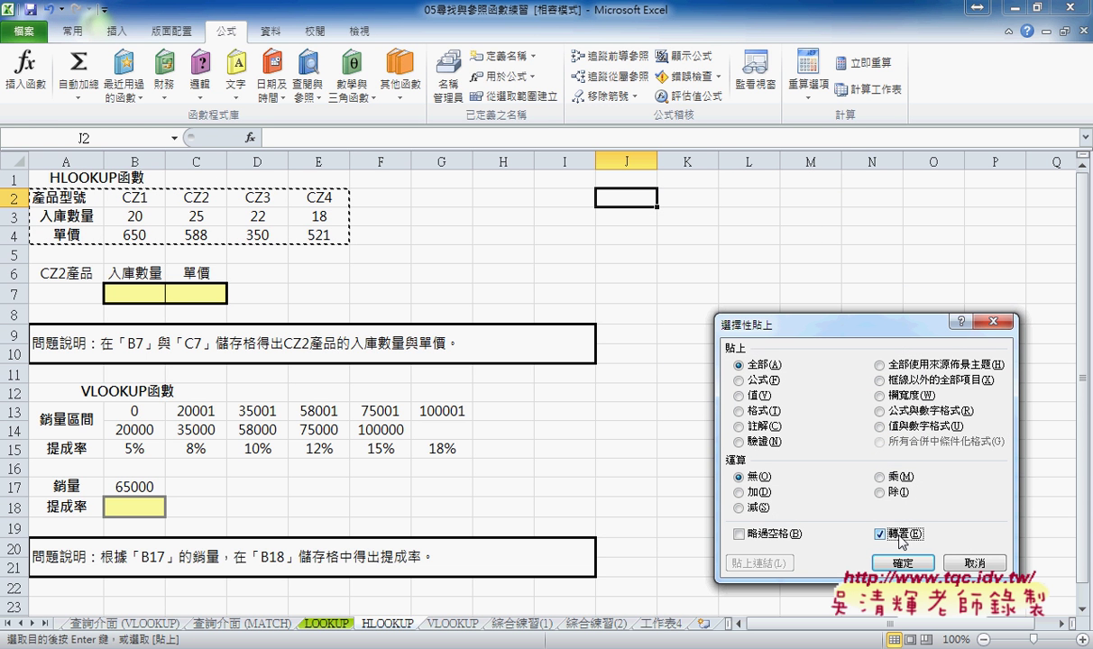
left_click(913, 566)
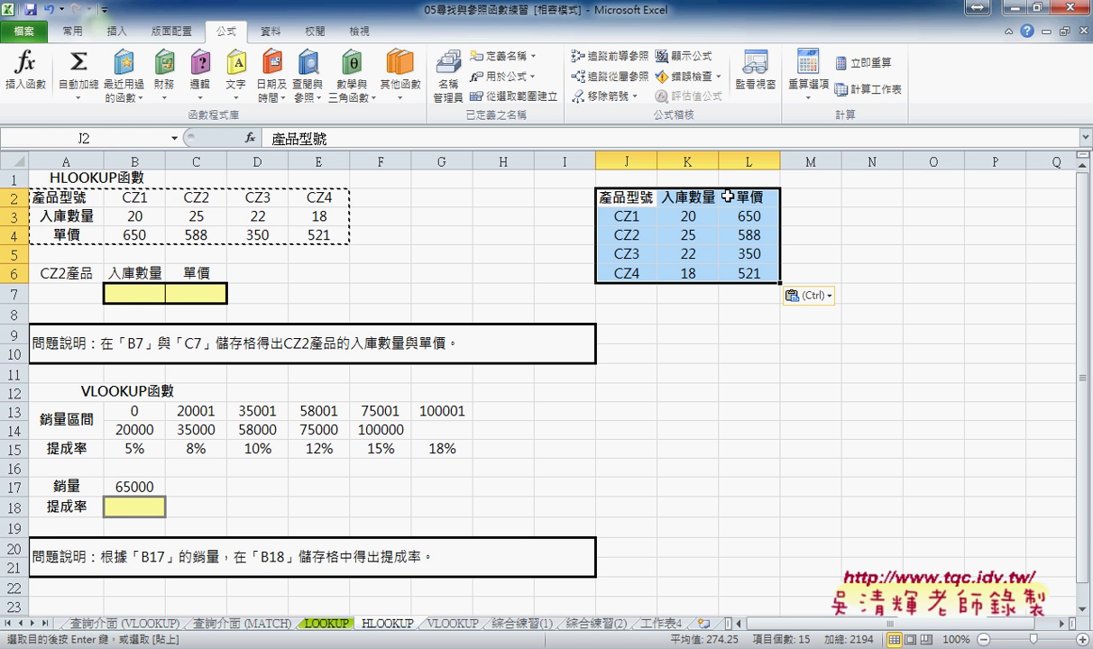
- Point out answer cells B7 (quantity) and C7 (unit price), then return to the 綜合練習(2) exercise sheet
left_click(135, 293)
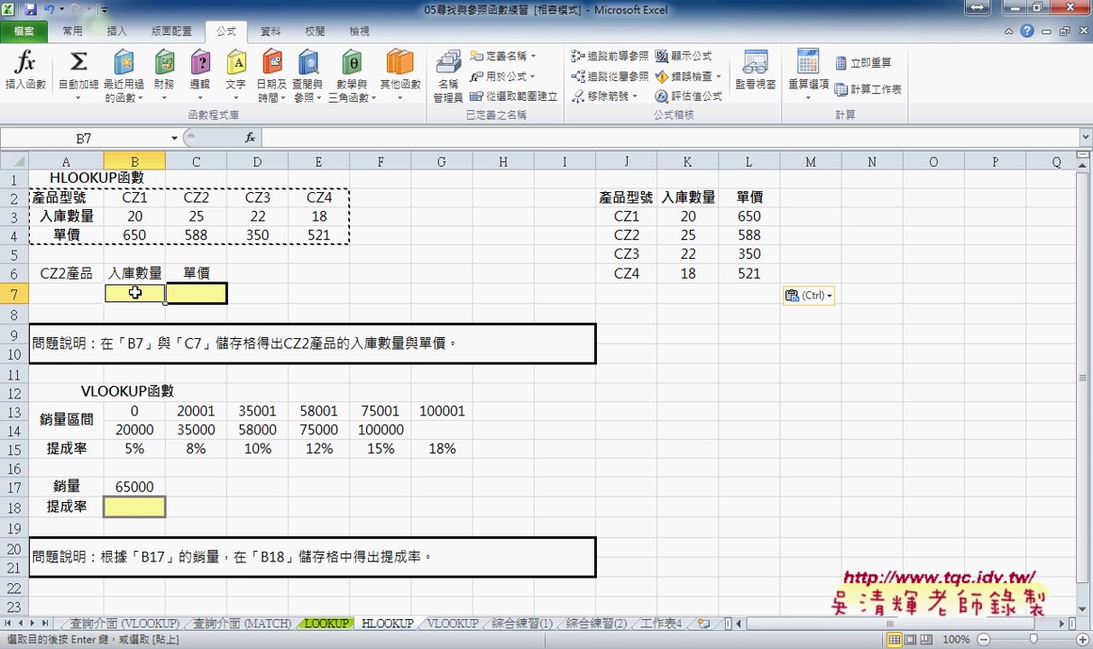
left_click(192, 294)
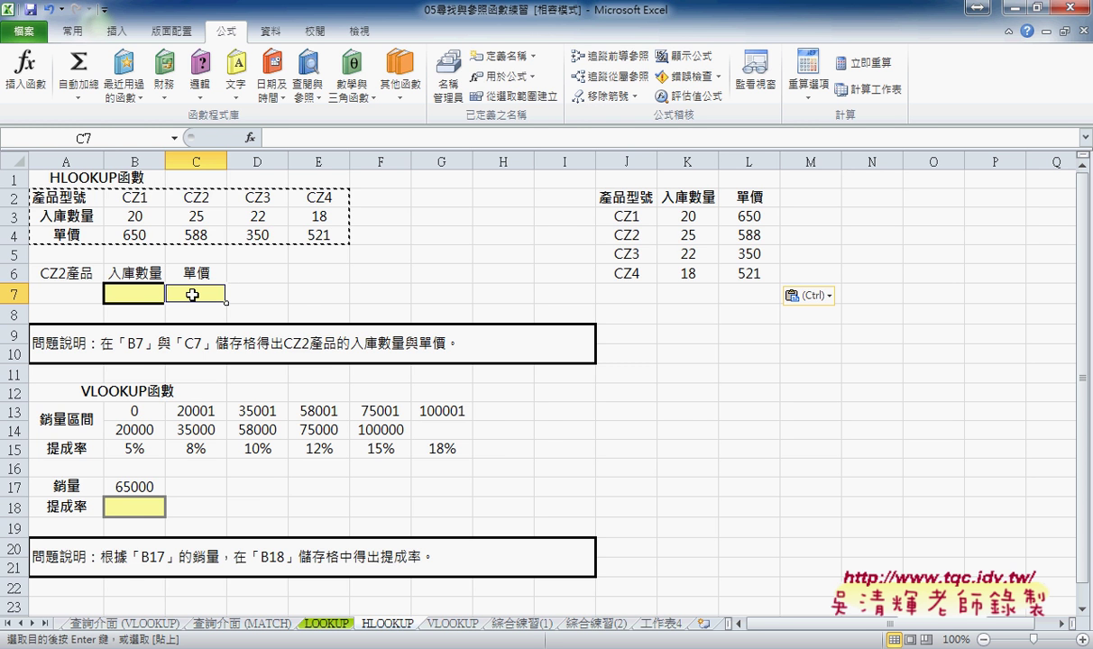
left_click(603, 624)
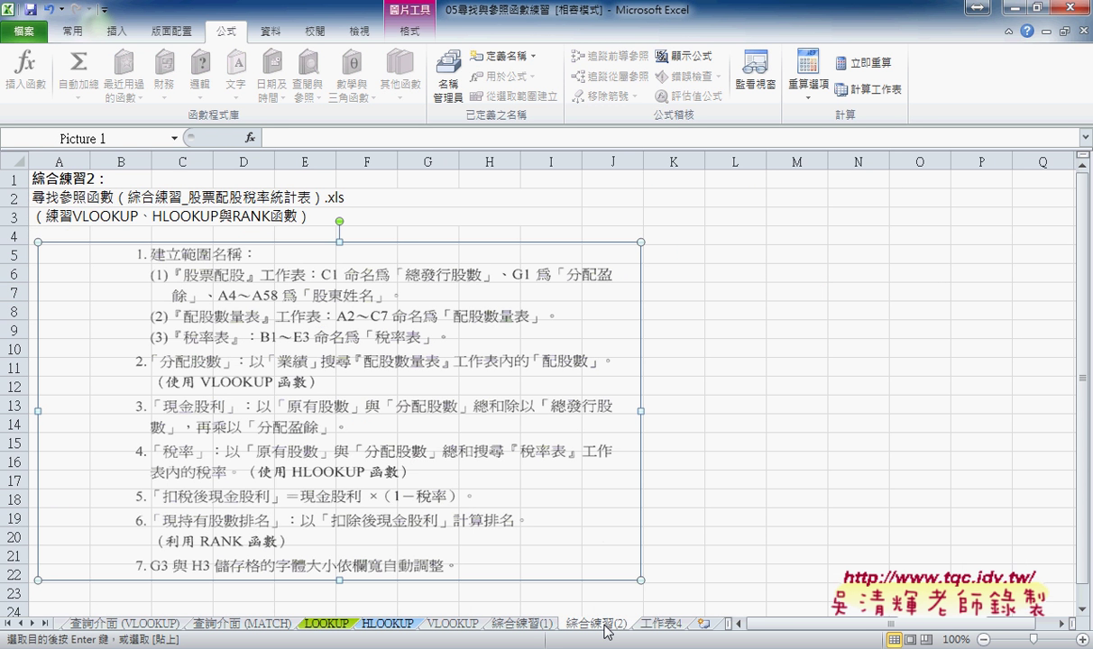